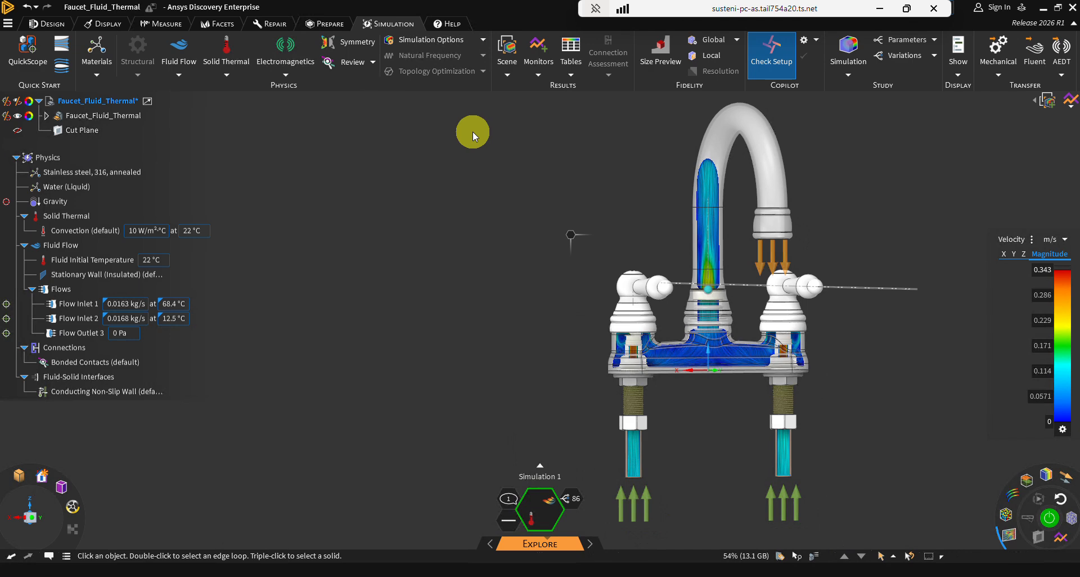
Review the Beta Options in the Advanced application settings and close the settings.
{"action": "left_click", "coordinate": [8, 23]}
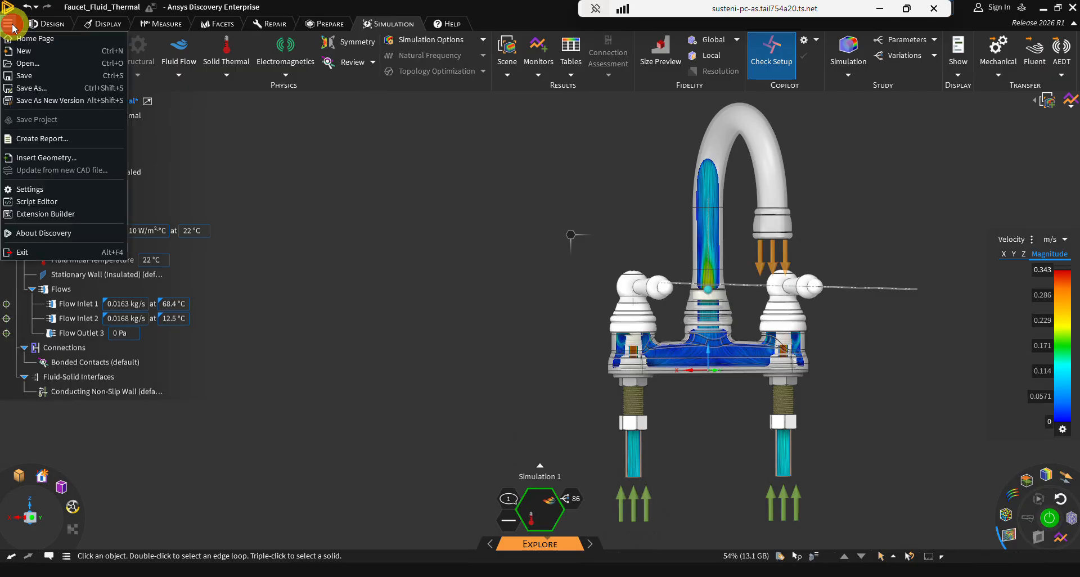
{"action": "left_click", "coordinate": [32, 191]}
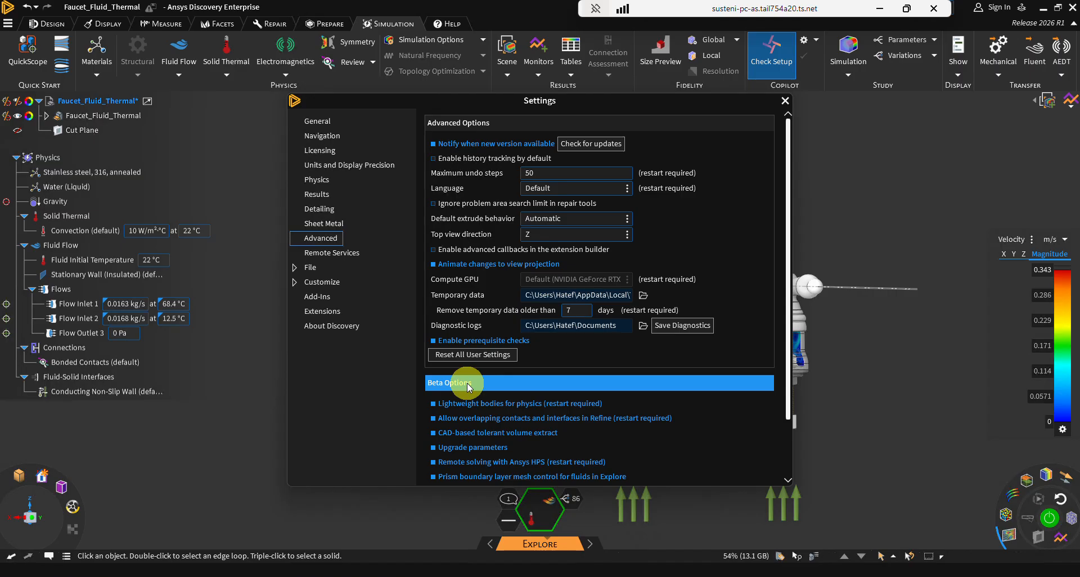
{"action": "scroll", "coordinate": [468, 387], "scroll_direction": "down", "scroll_amount": 1}
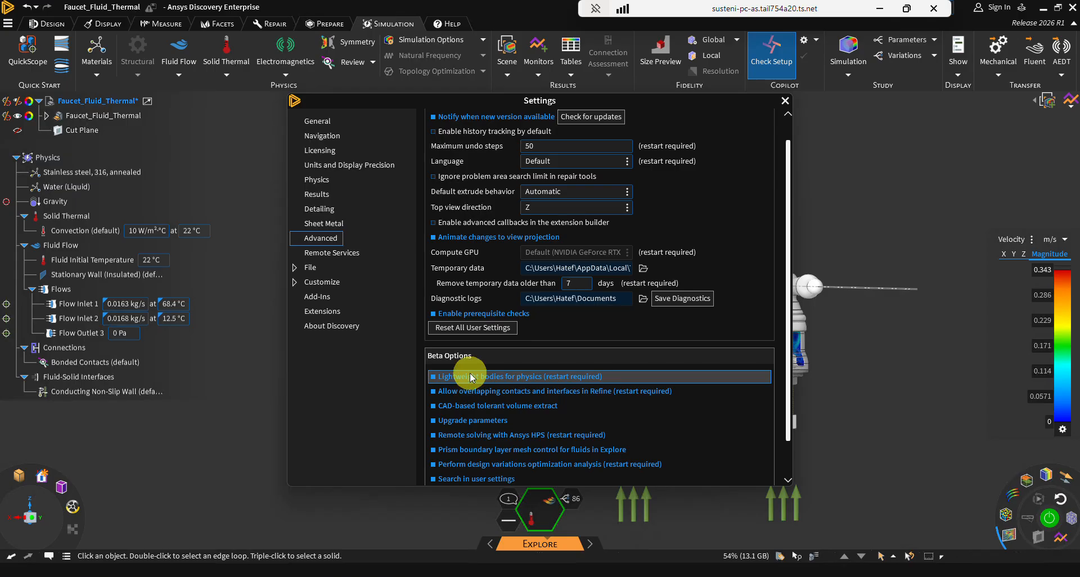
{"action": "left_click", "coordinate": [790, 105]}
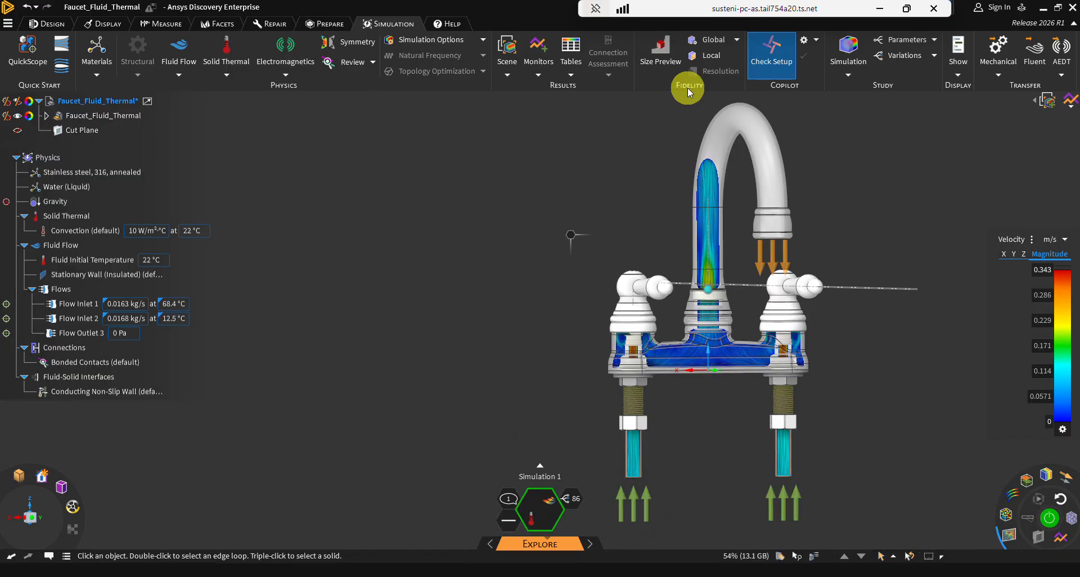
{"action": "left_click", "coordinate": [670, 61]}
{"action": "left_click", "coordinate": [624, 351]}
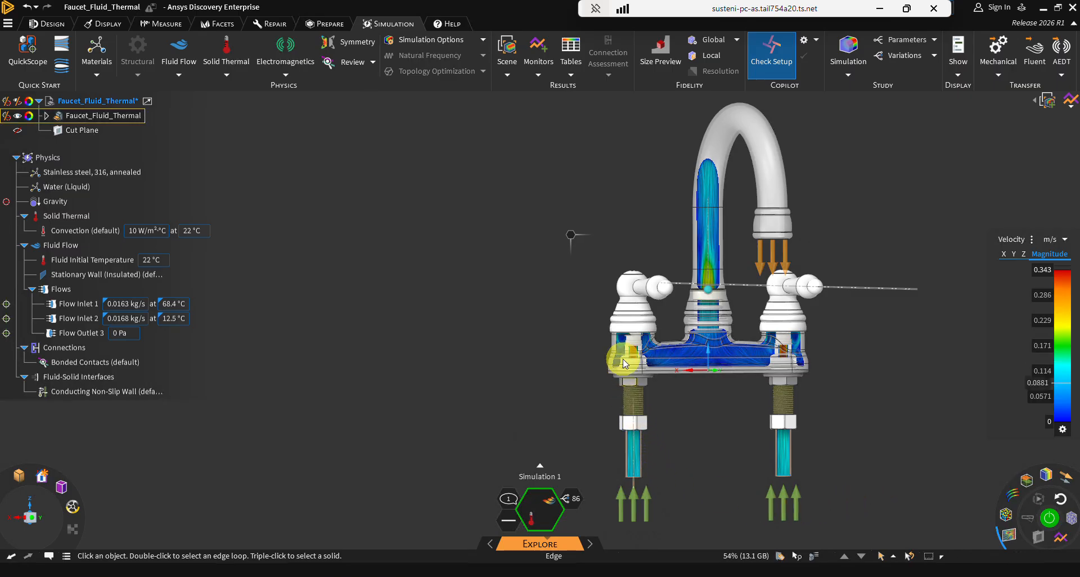
{"action": "left_click", "coordinate": [627, 346]}
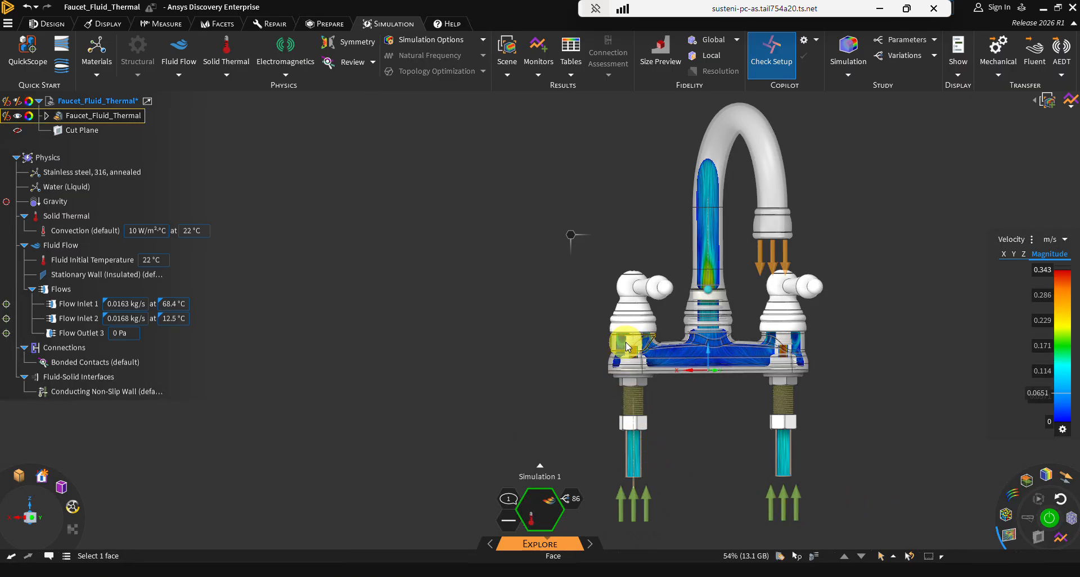
{"action": "left_click", "coordinate": [777, 422]}
{"action": "left_click", "coordinate": [777, 422]}
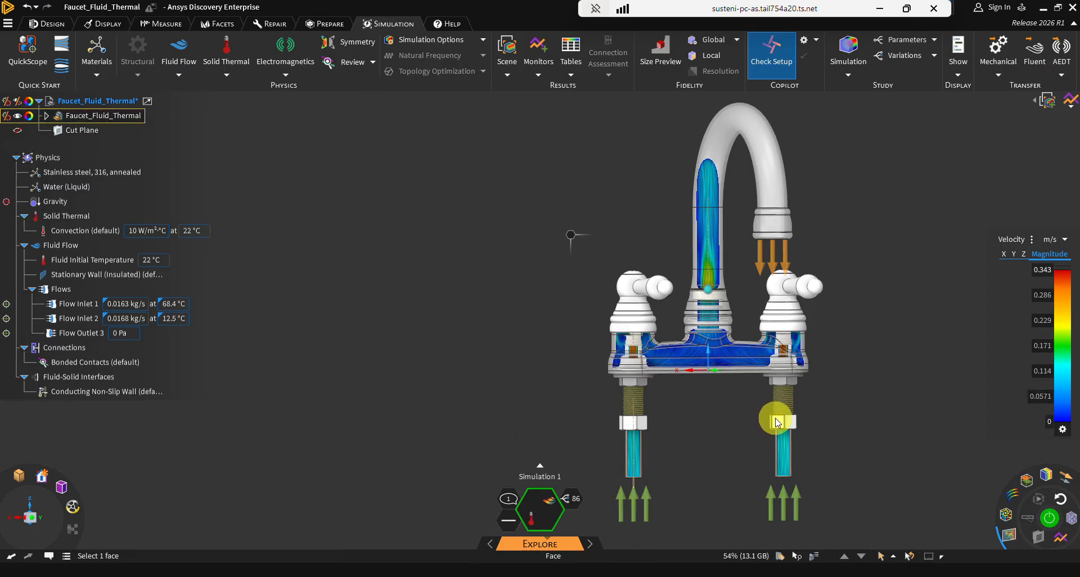
{"action": "left_click", "coordinate": [643, 430]}
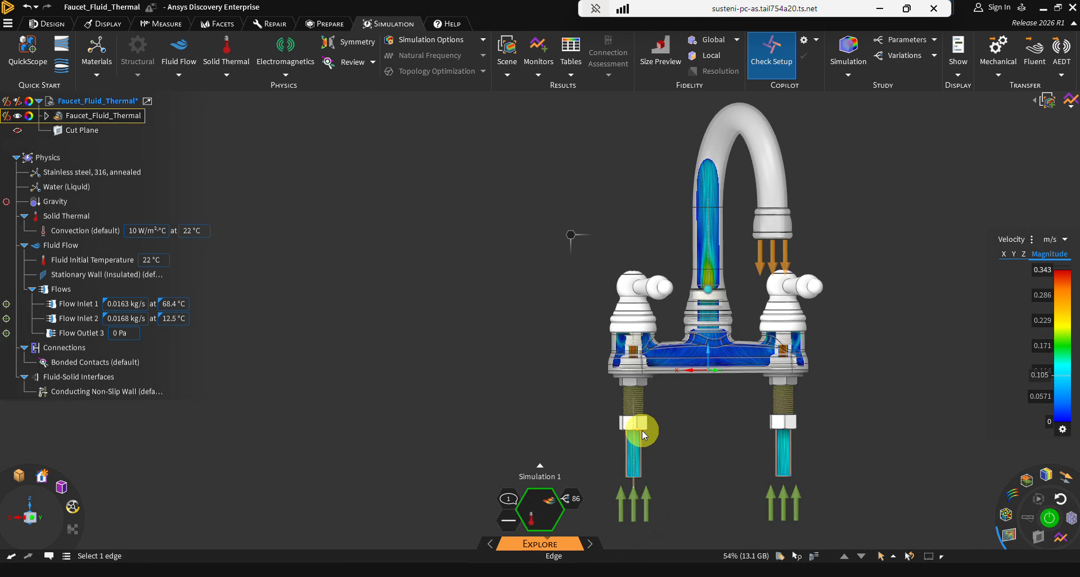
Examine the mass flow and temperature definitions of Flow Inlet 1 and Flow Inlet 2, including the full mass flow value of Flow Inlet 1.
{"action": "left_click", "coordinate": [781, 454]}
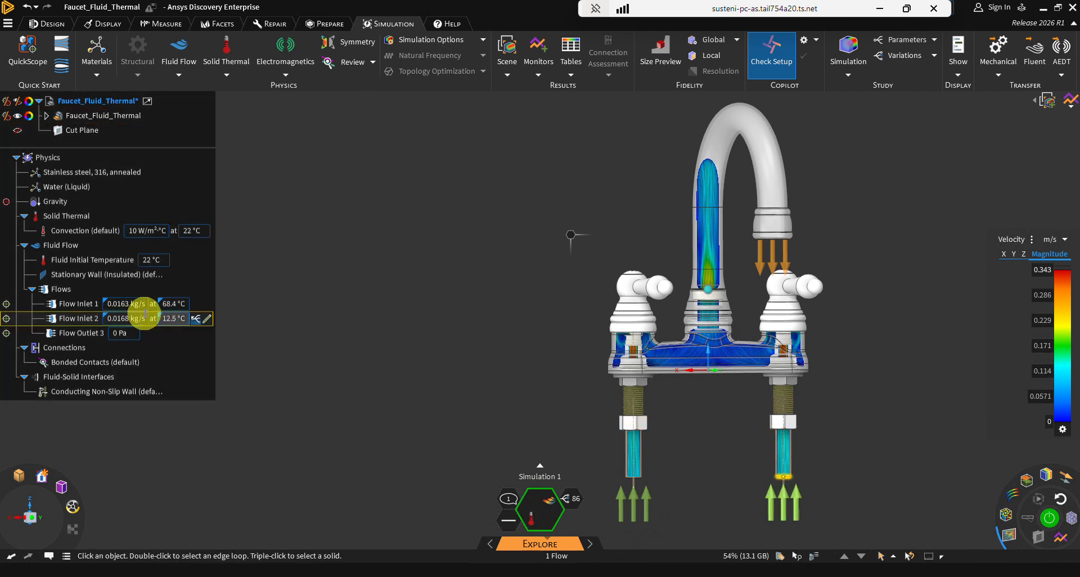
{"action": "left_click", "coordinate": [98, 304]}
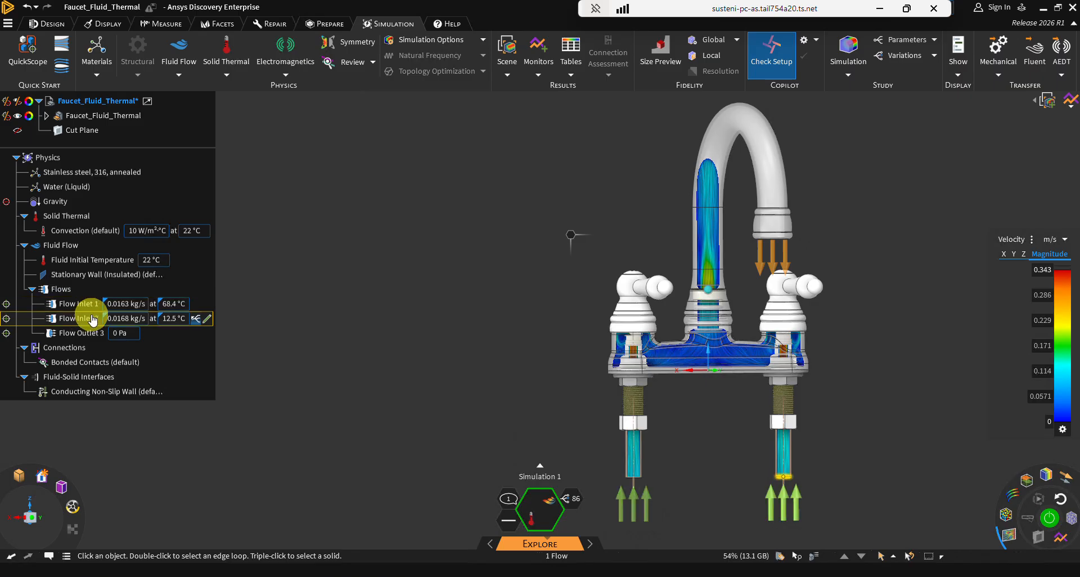
{"action": "left_click", "coordinate": [132, 318]}
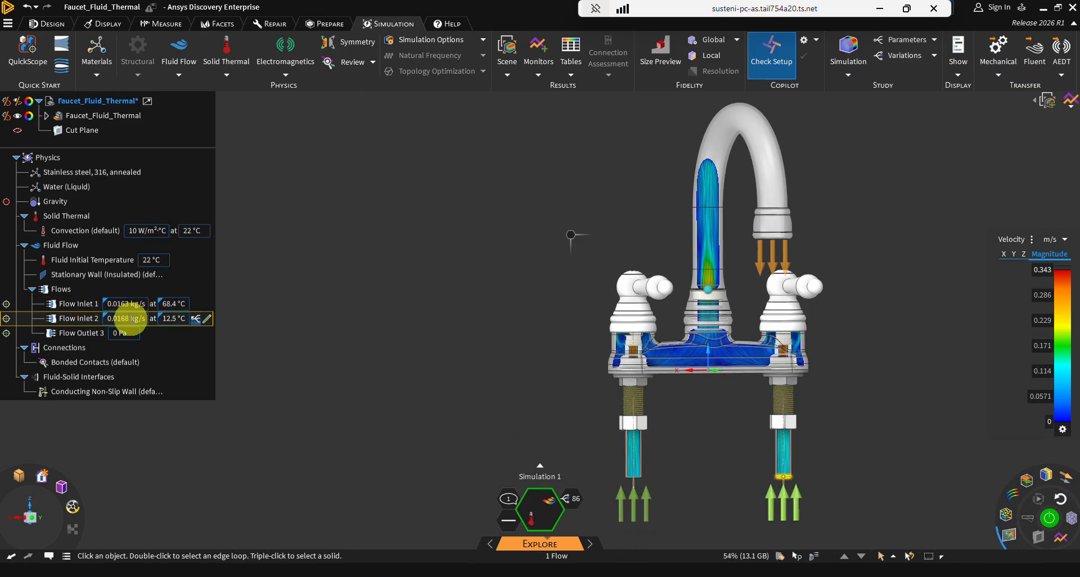
{"action": "left_click", "coordinate": [166, 305]}
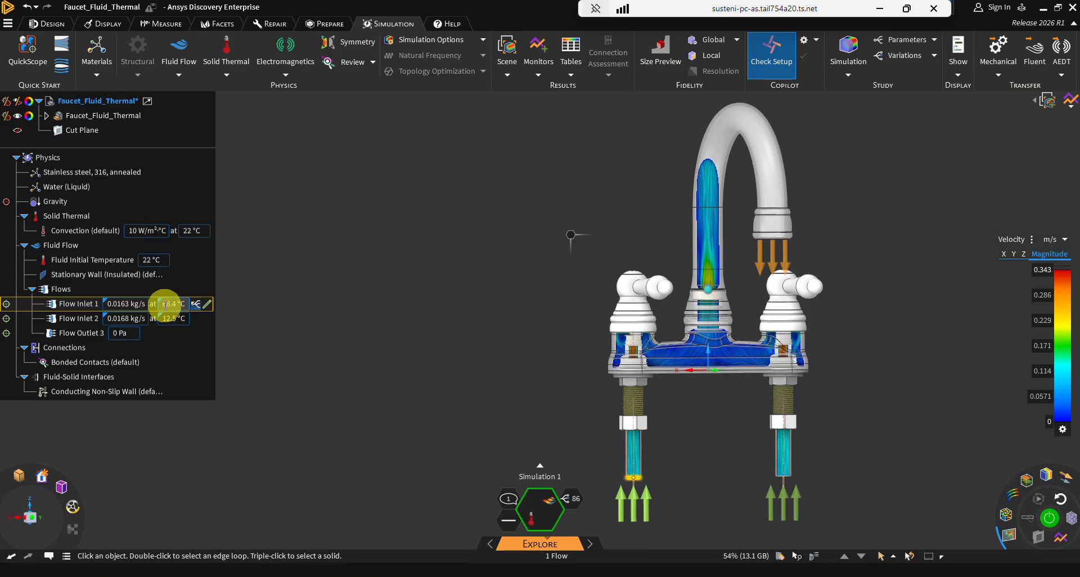
{"action": "left_click", "coordinate": [166, 318]}
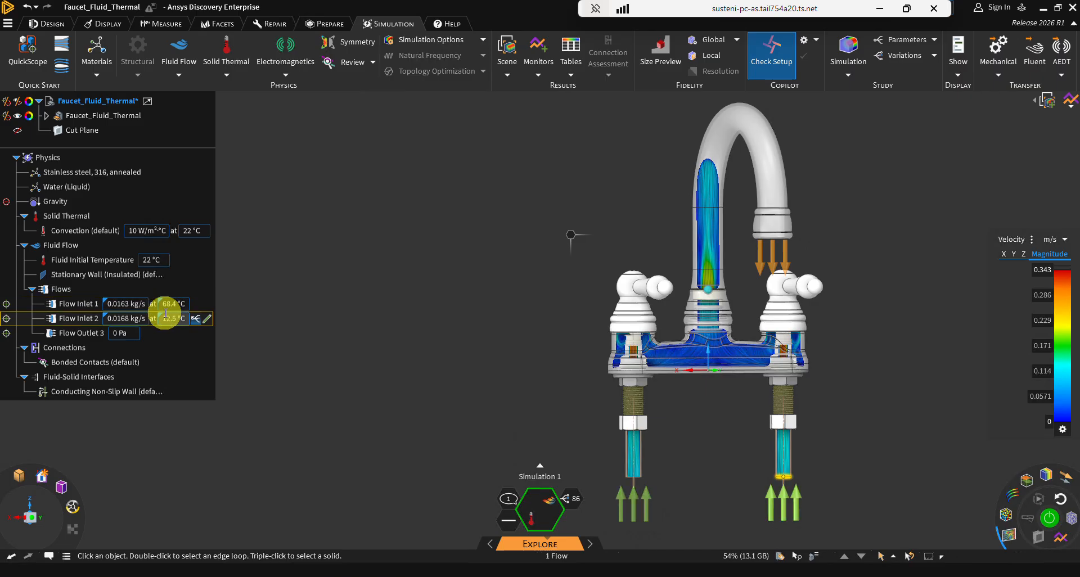
{"action": "left_click", "coordinate": [118, 234]}
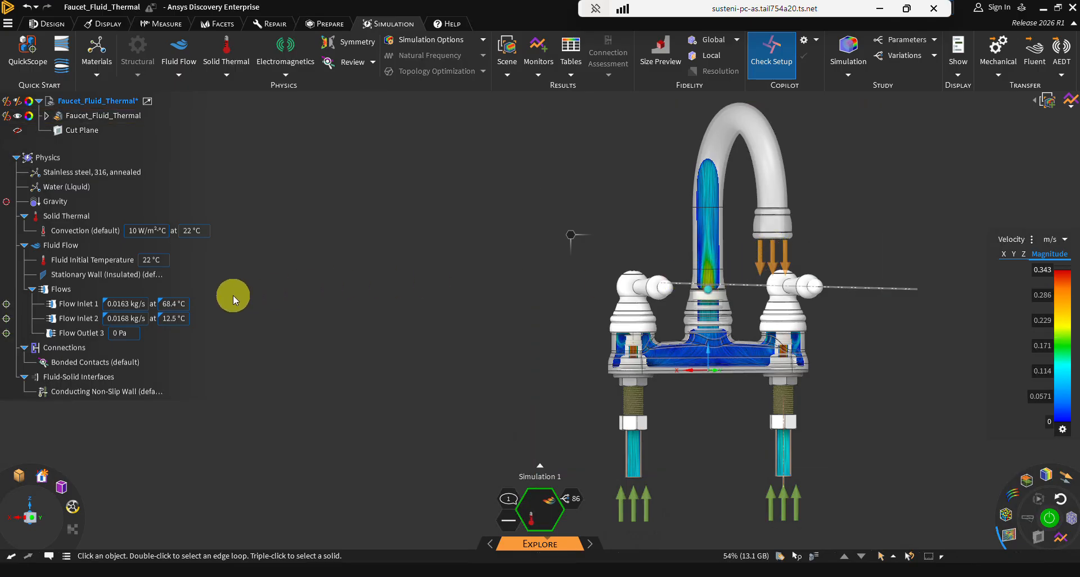
{"action": "left_click", "coordinate": [141, 304]}
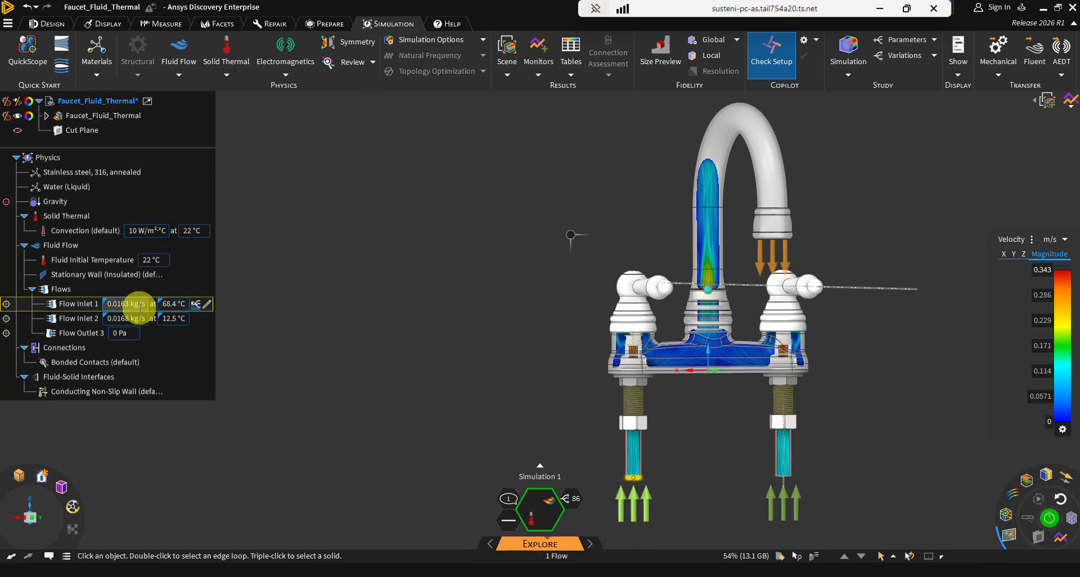
{"action": "left_click", "coordinate": [92, 319]}
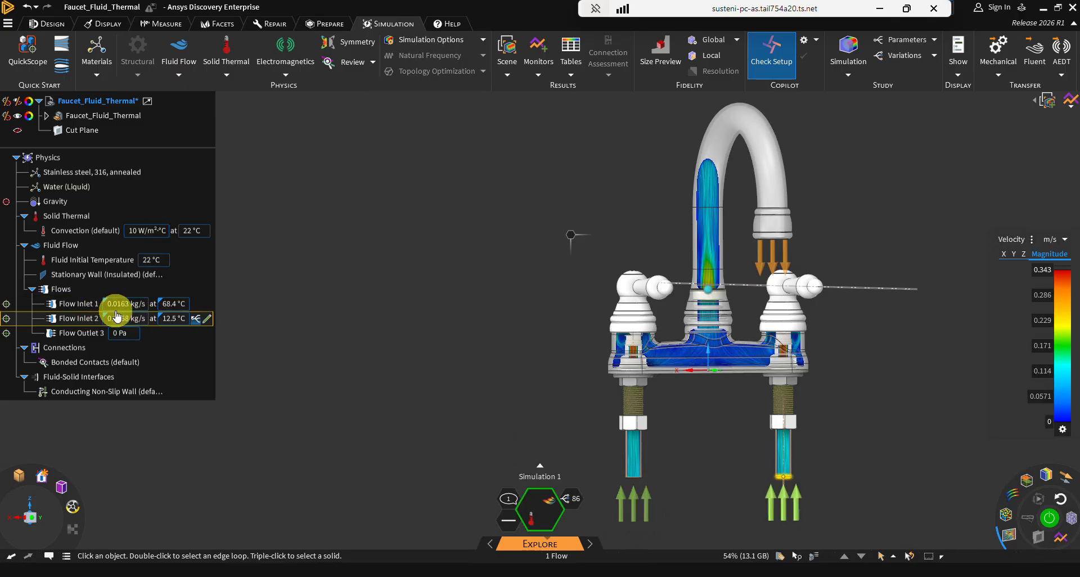
{"action": "left_click", "coordinate": [117, 304]}
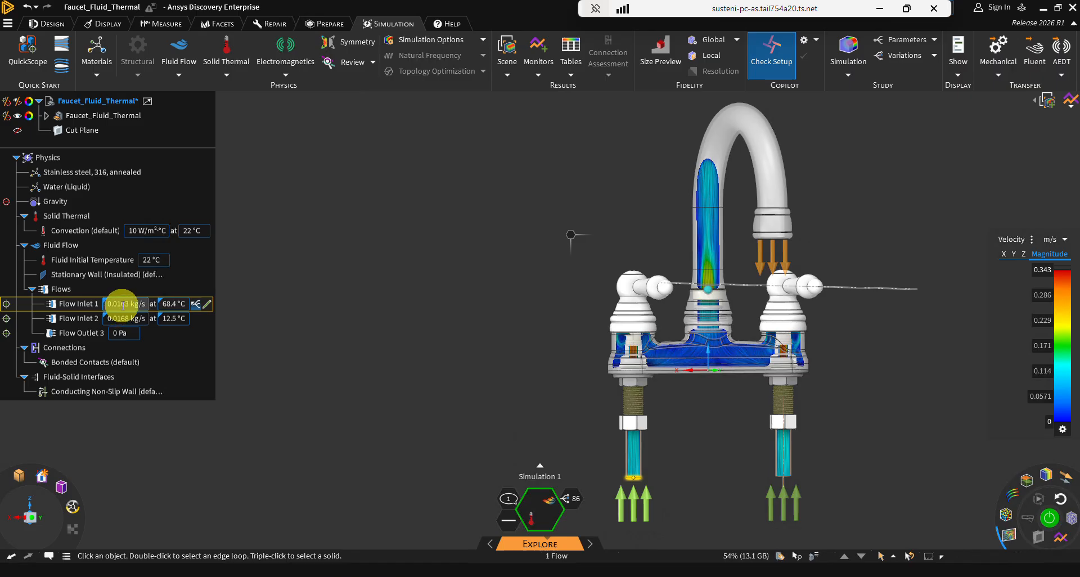
{"action": "left_click", "coordinate": [122, 306]}
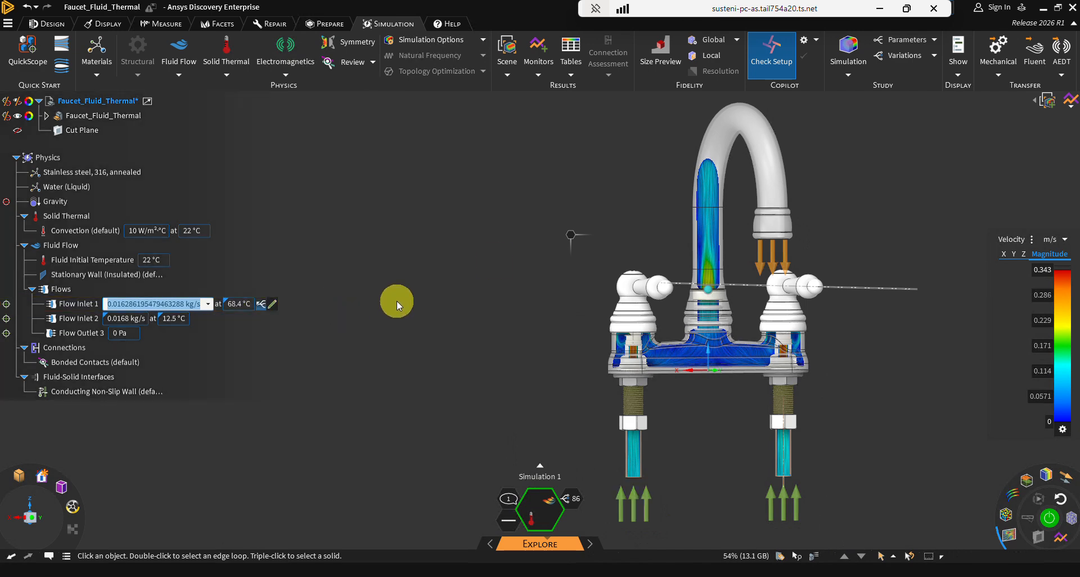
Review the ranges of the study's inlet parameters and open the design variations table.
{"action": "left_click", "coordinate": [913, 41]}
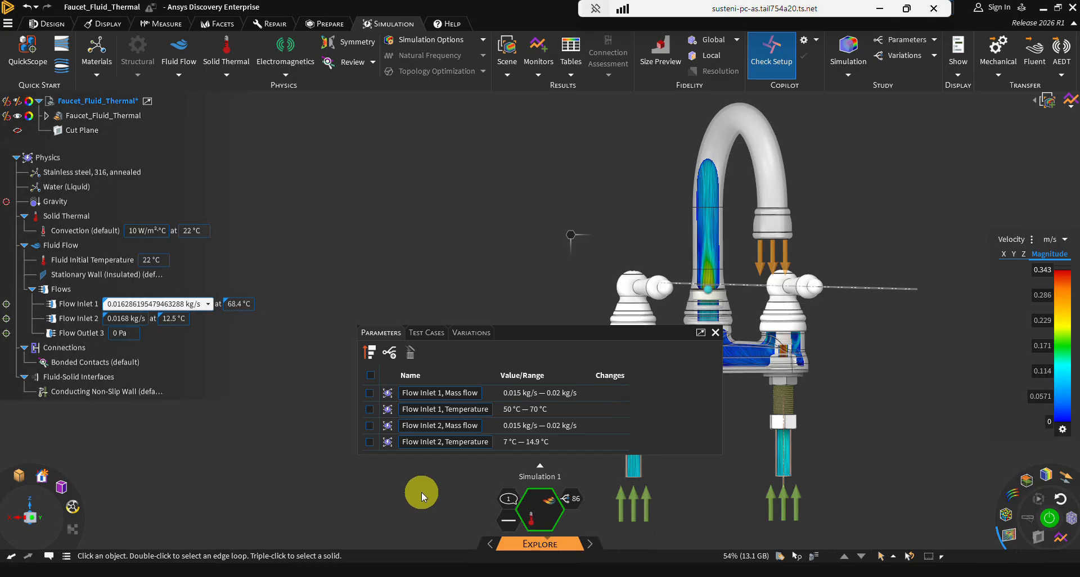
{"action": "left_click", "coordinate": [716, 333]}
{"action": "left_click", "coordinate": [903, 57]}
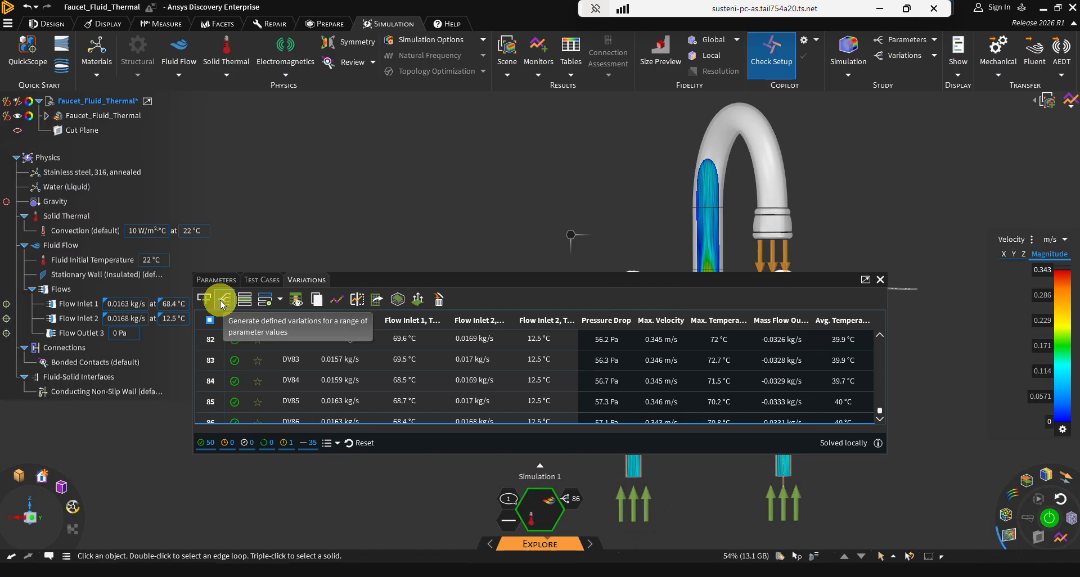
{"action": "left_click", "coordinate": [423, 280]}
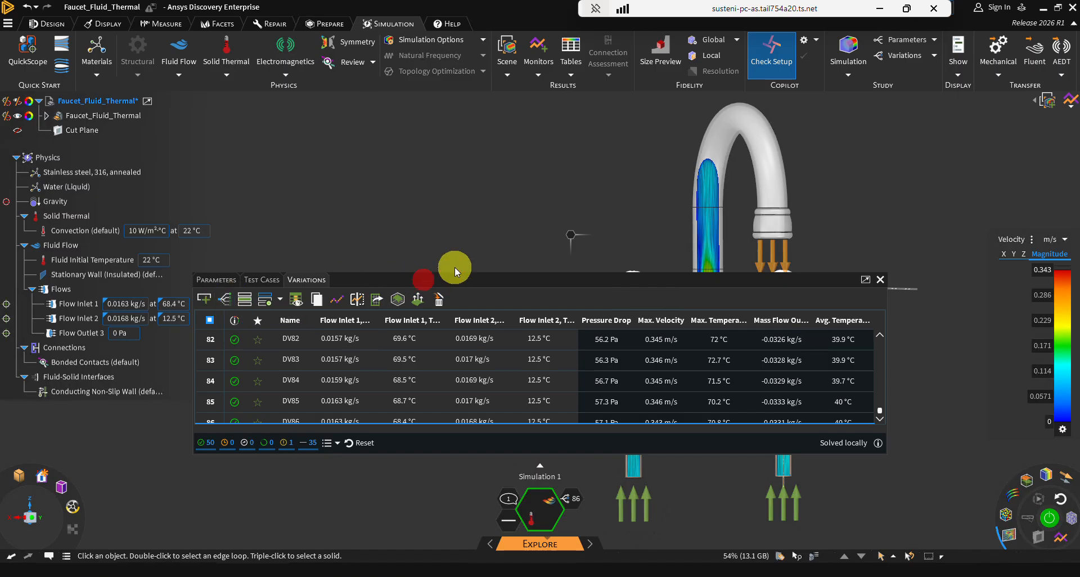
Review the sampling algorithm and the inlet parameter ranges in the Defined Variations Generator, closing it without creating variations.
{"action": "left_click", "coordinate": [224, 304]}
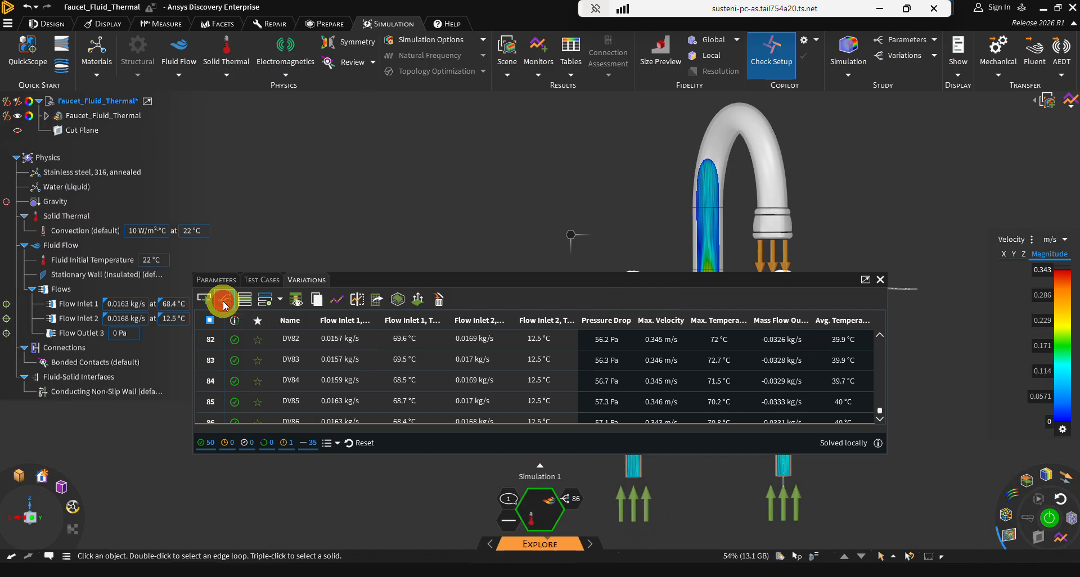
{"action": "left_click", "coordinate": [593, 258]}
{"action": "left_click_drag", "start_coordinate": [594, 257], "coordinate": [717, 184]}
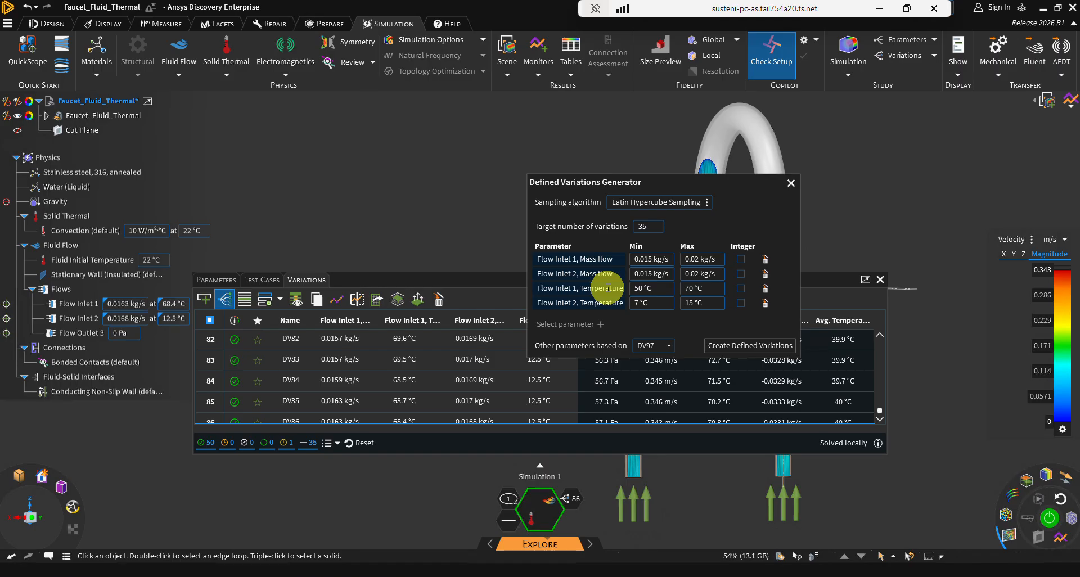
{"action": "left_click", "coordinate": [686, 290]}
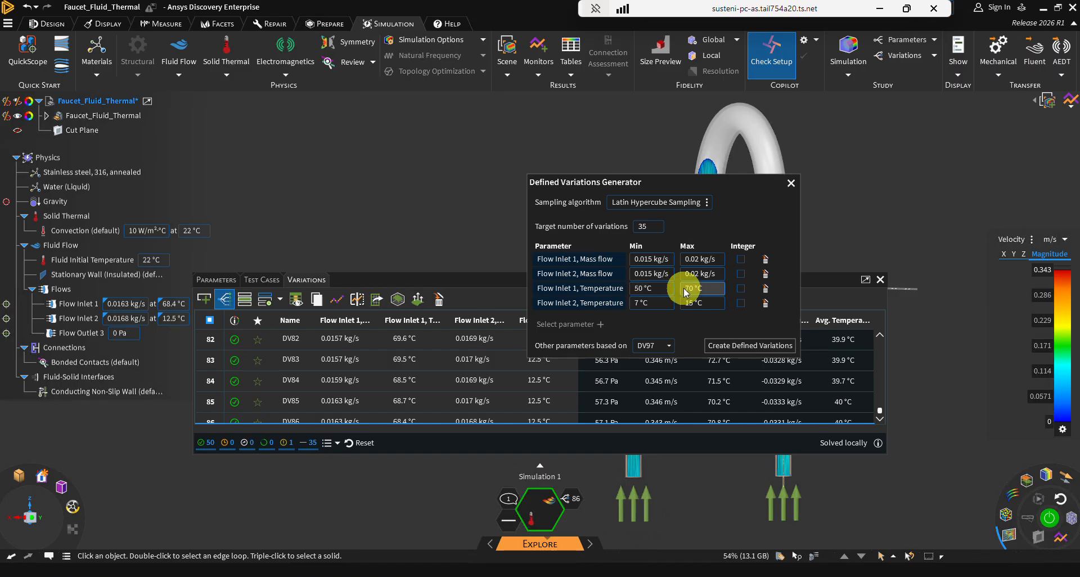
{"action": "left_click", "coordinate": [659, 301]}
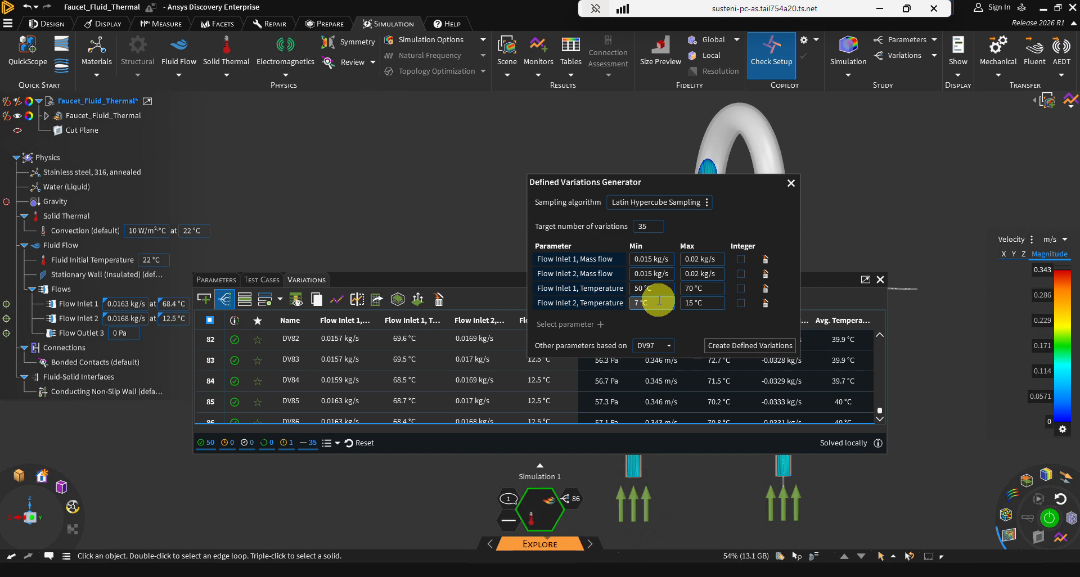
{"action": "left_click", "coordinate": [655, 204]}
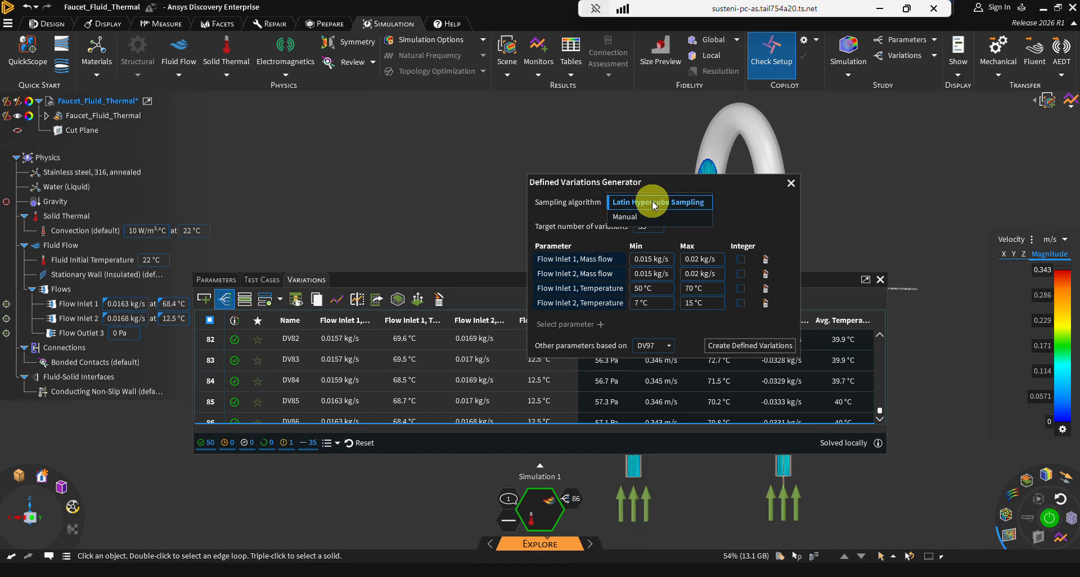
{"action": "left_click", "coordinate": [655, 204]}
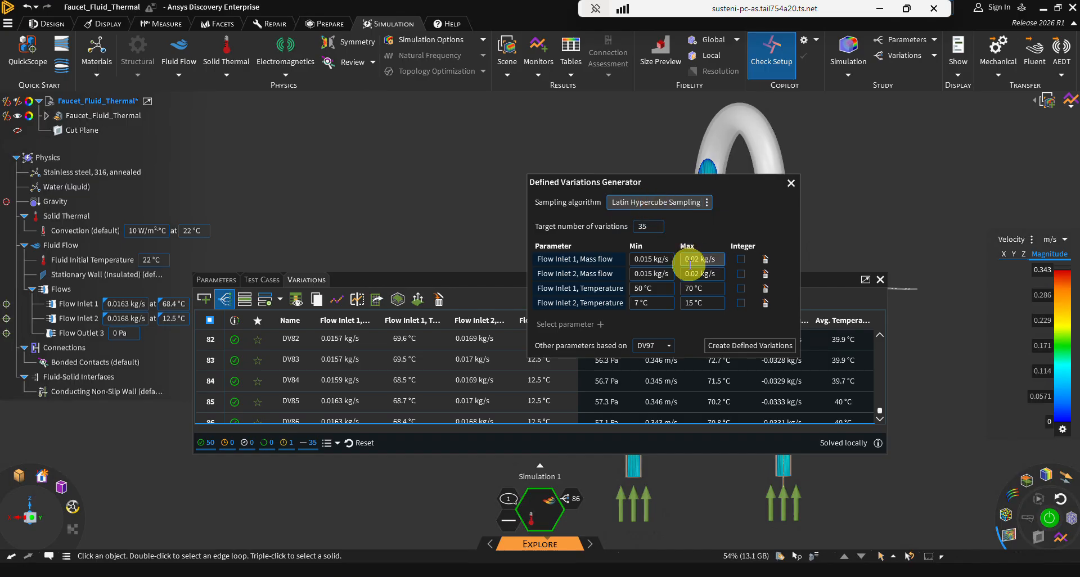
{"action": "left_click_drag", "start_coordinate": [690, 262], "coordinate": [683, 260]}
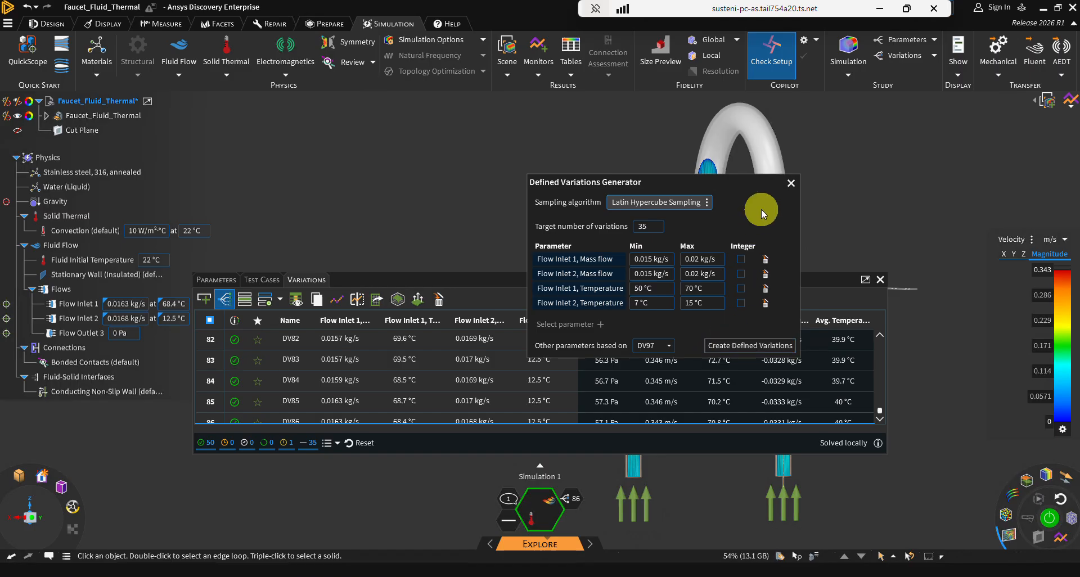
{"action": "left_click", "coordinate": [788, 185]}
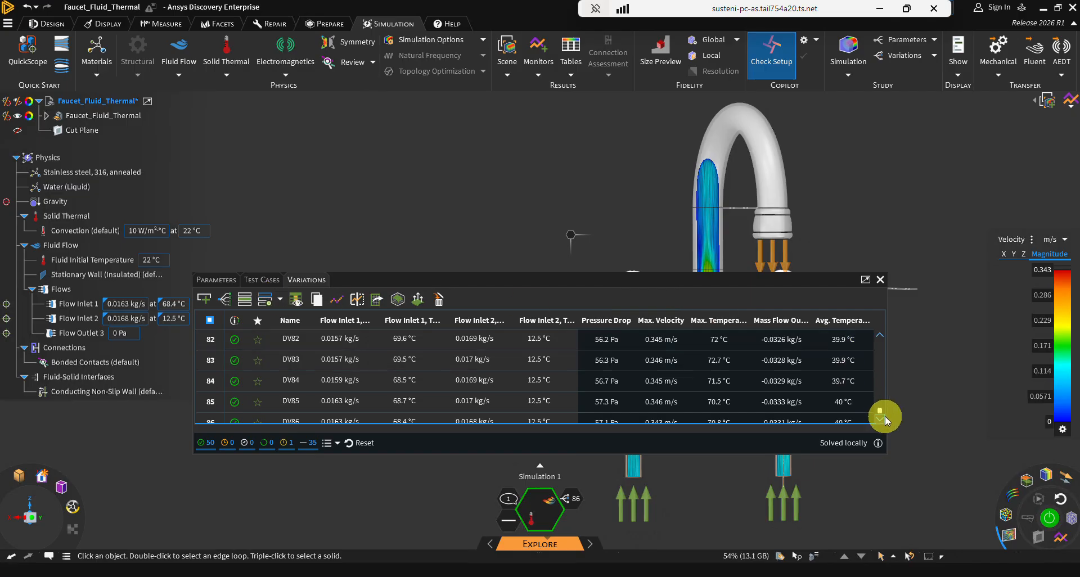
{"action": "left_click_drag", "start_coordinate": [879, 413], "coordinate": [887, 355]}
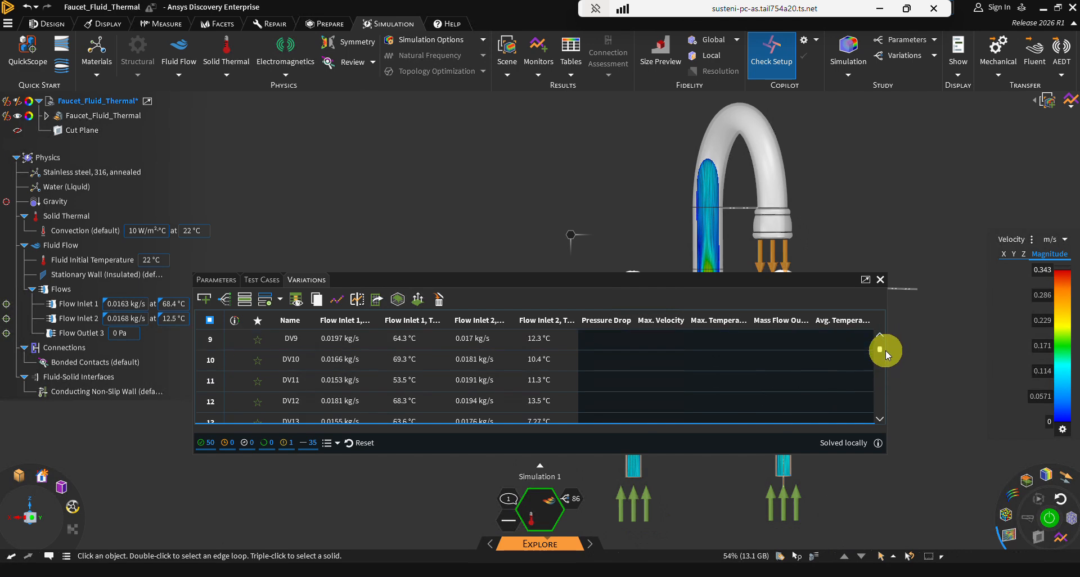
{"action": "scroll", "coordinate": [551, 362], "scroll_direction": "up", "scroll_amount": 3}
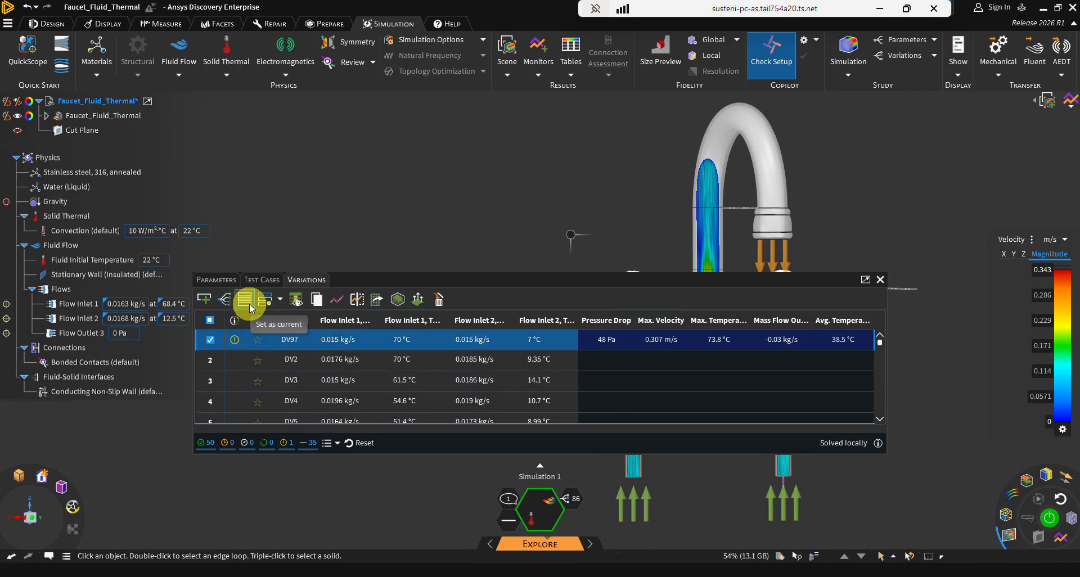
{"action": "left_click", "coordinate": [268, 305]}
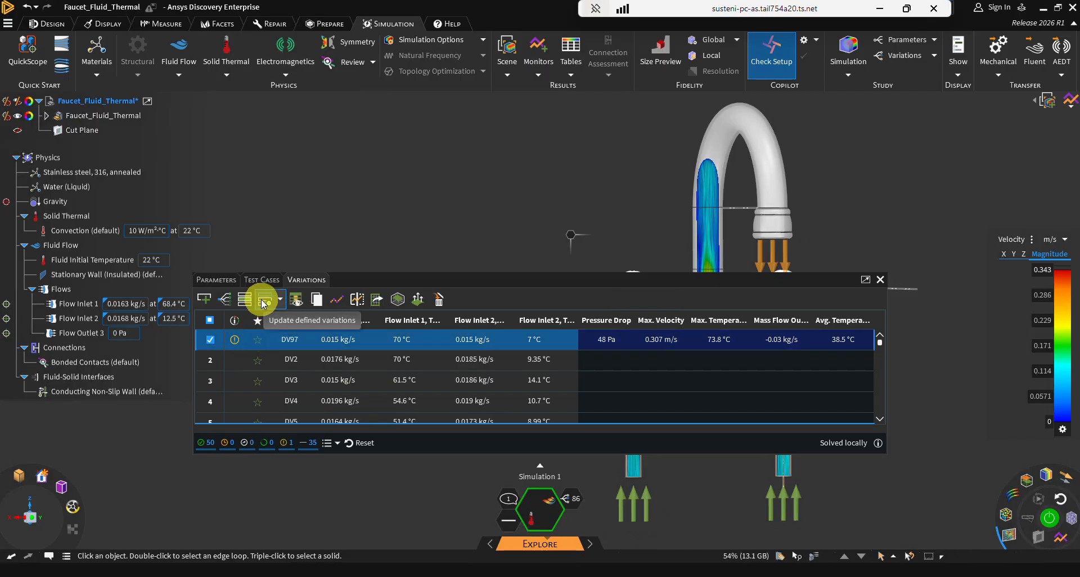
{"action": "left_click", "coordinate": [211, 325]}
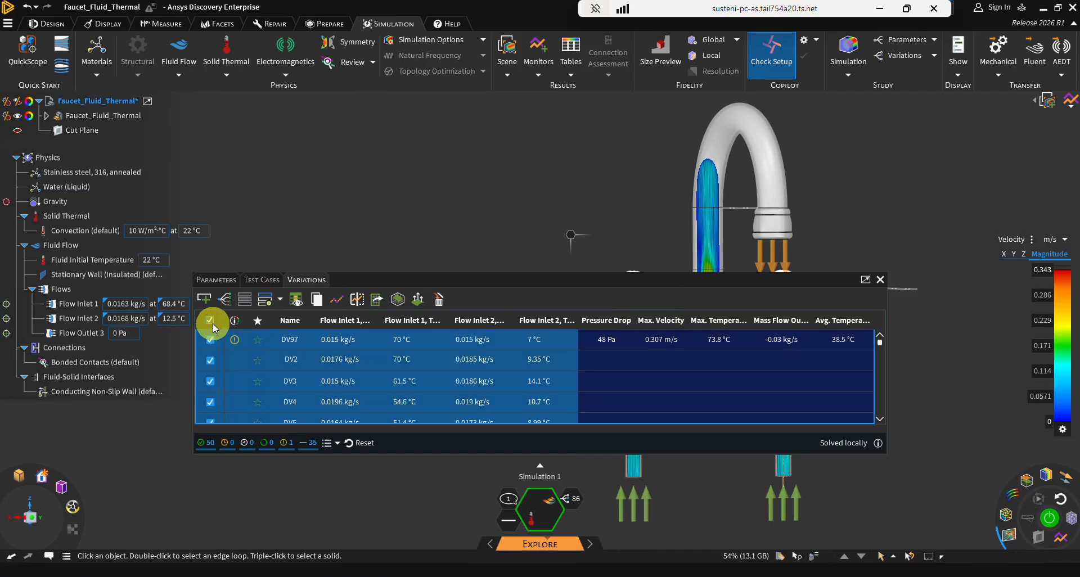
{"action": "left_click", "coordinate": [271, 309]}
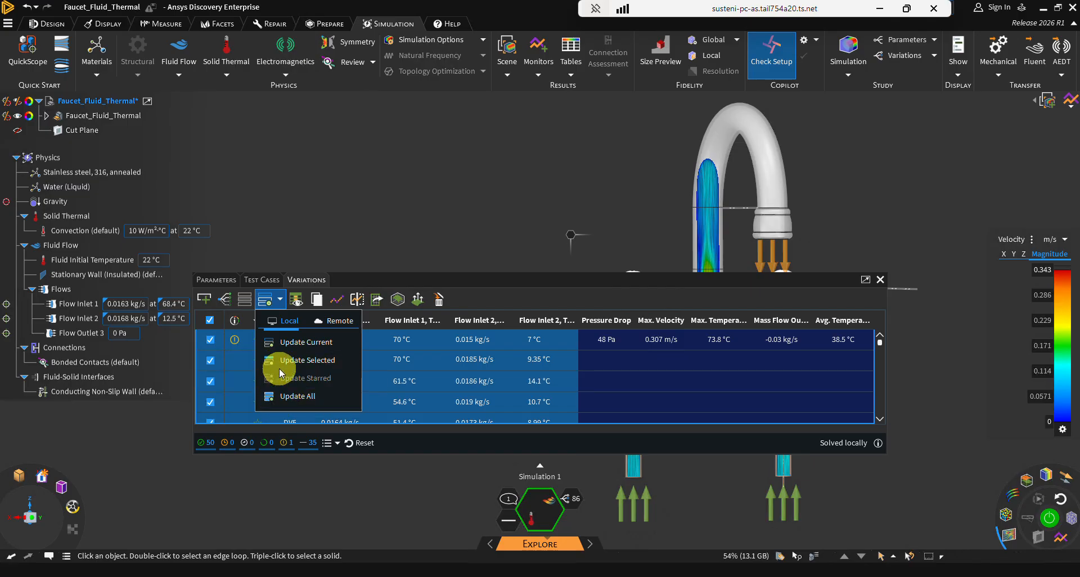
{"action": "scroll", "coordinate": [228, 369], "scroll_direction": "down", "scroll_amount": 5}
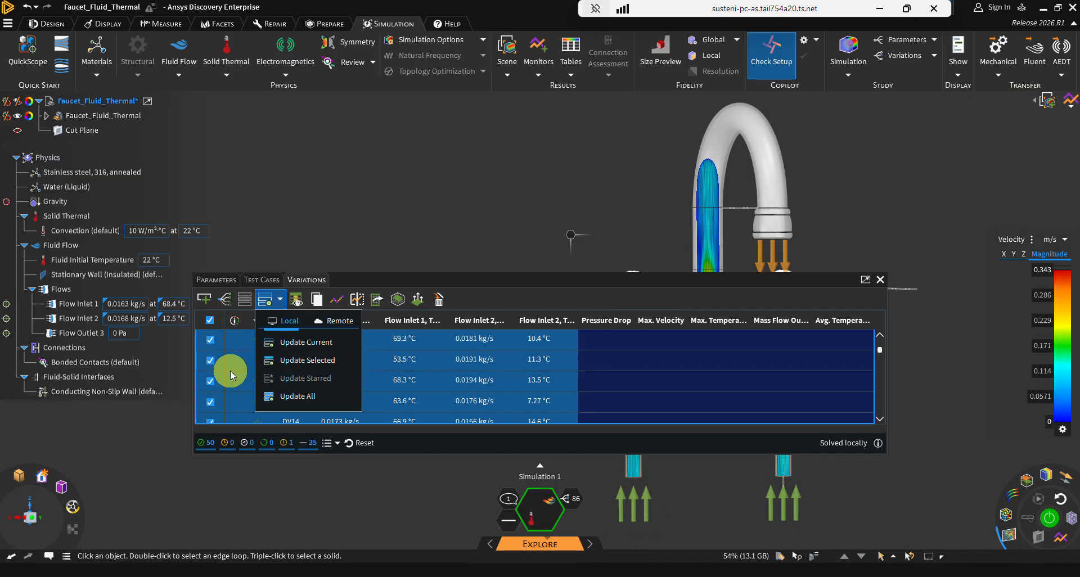
{"action": "scroll", "coordinate": [232, 370], "scroll_direction": "down", "scroll_amount": 6}
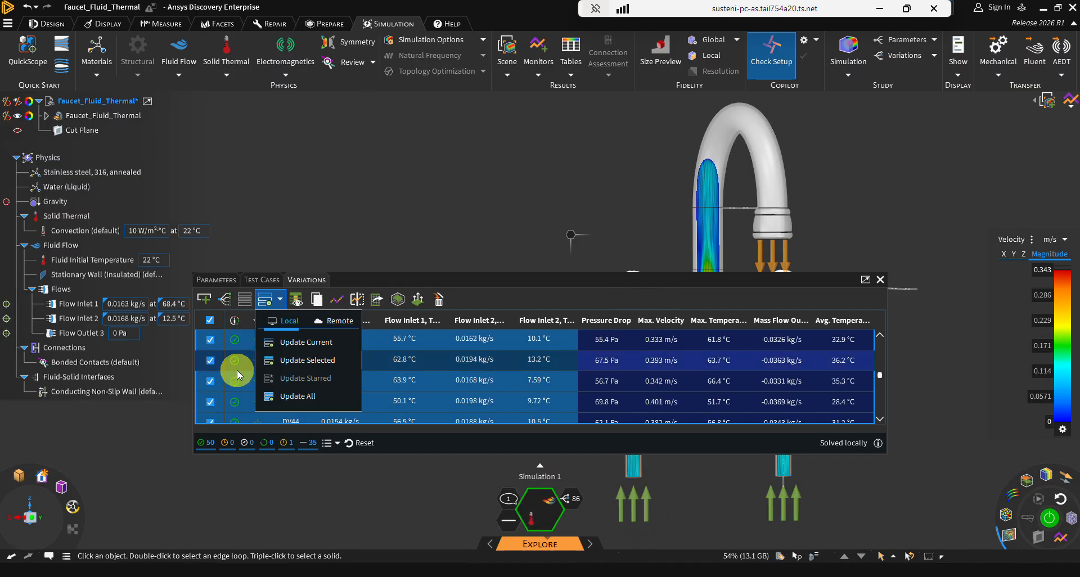
{"action": "left_click", "coordinate": [208, 404]}
{"action": "scroll", "coordinate": [210, 374], "scroll_direction": "down", "scroll_amount": 2}
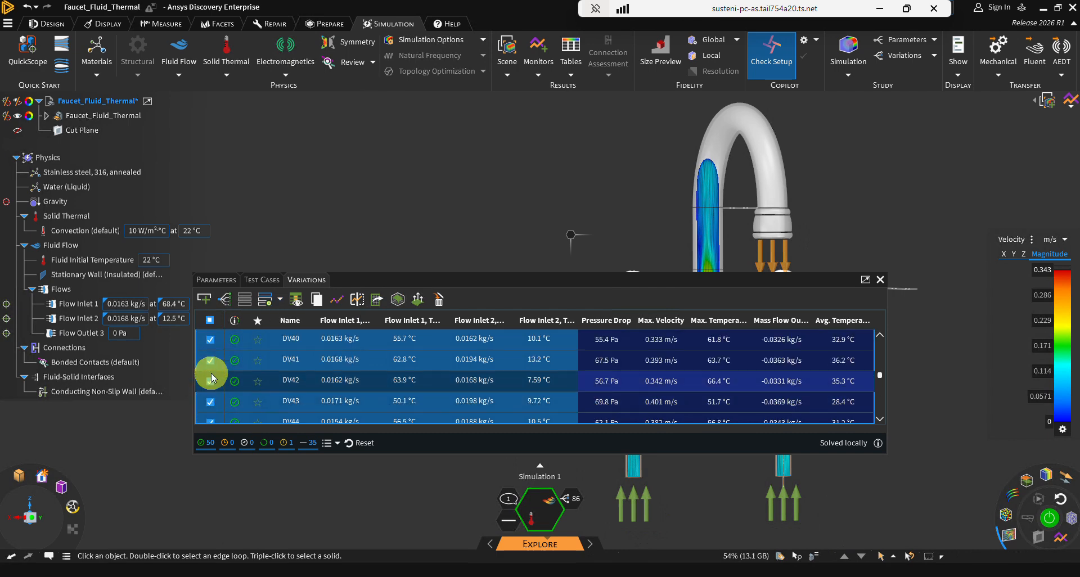
{"action": "left_click", "coordinate": [213, 319]}
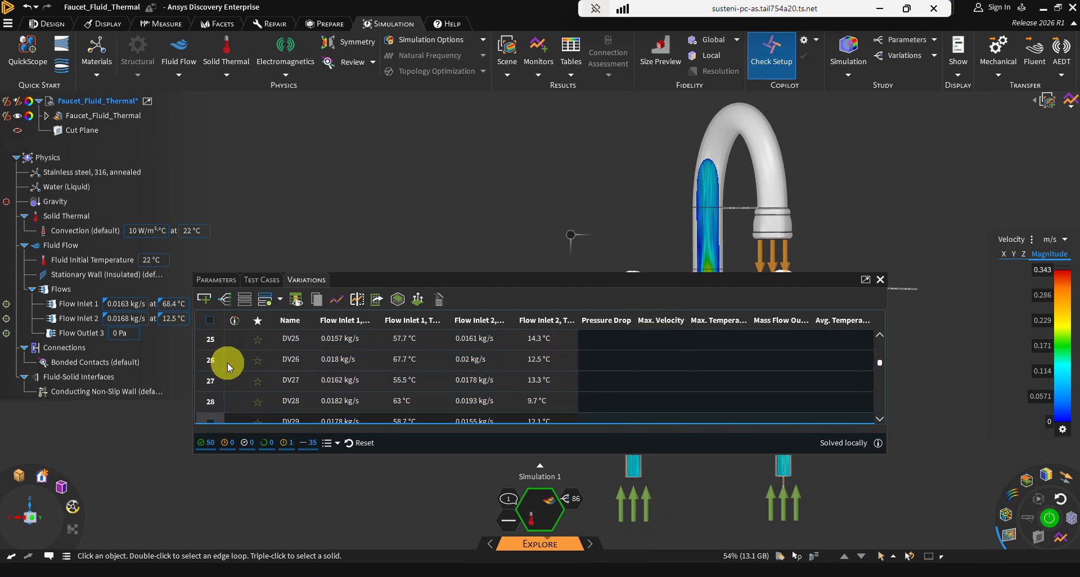
Select variations DV97, DV2 to DV4 and DV7 to DV36, and solve the selected variations locally.
{"action": "scroll", "coordinate": [227, 363], "scroll_direction": "up", "scroll_amount": 5}
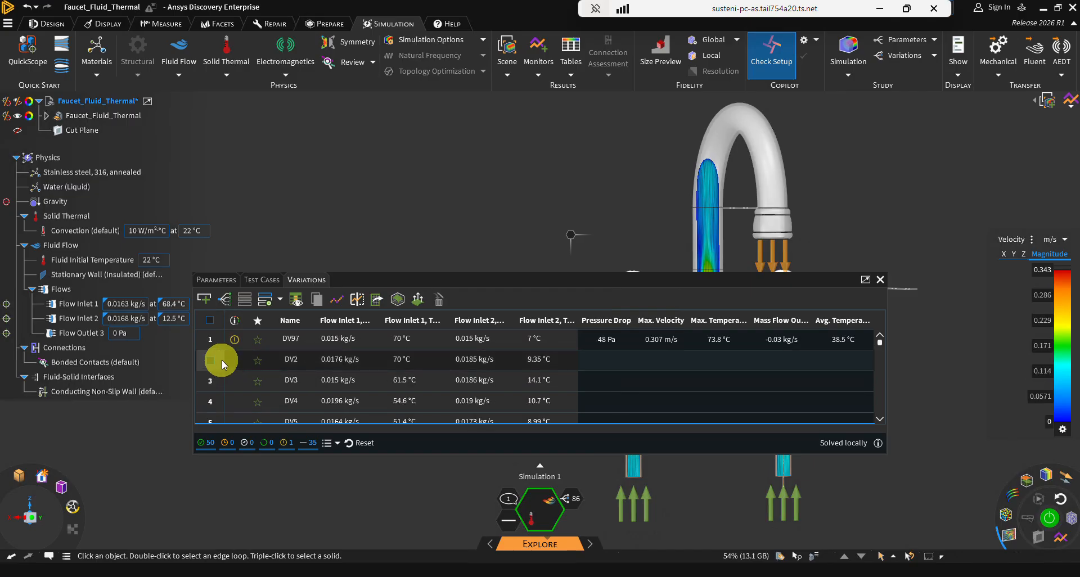
{"action": "left_click", "coordinate": [209, 340]}
{"action": "left_click", "coordinate": [210, 361]}
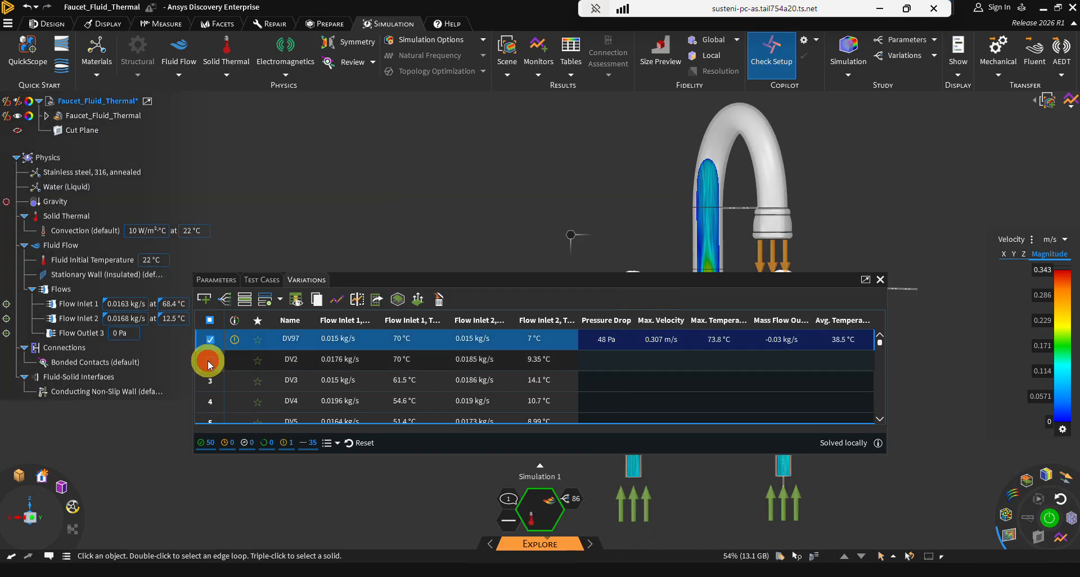
{"action": "left_click", "coordinate": [211, 381]}
{"action": "left_click", "coordinate": [211, 400]}
{"action": "scroll", "coordinate": [211, 398], "scroll_direction": "down", "scroll_amount": 2}
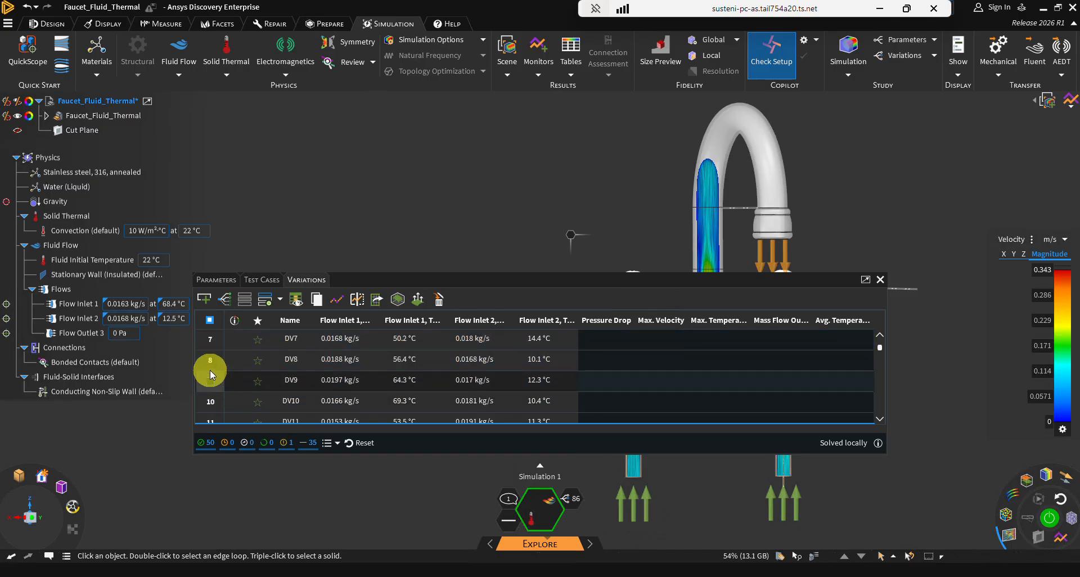
{"action": "left_click", "coordinate": [210, 343]}
{"action": "left_click", "coordinate": [210, 360]}
{"action": "left_click", "coordinate": [210, 381]}
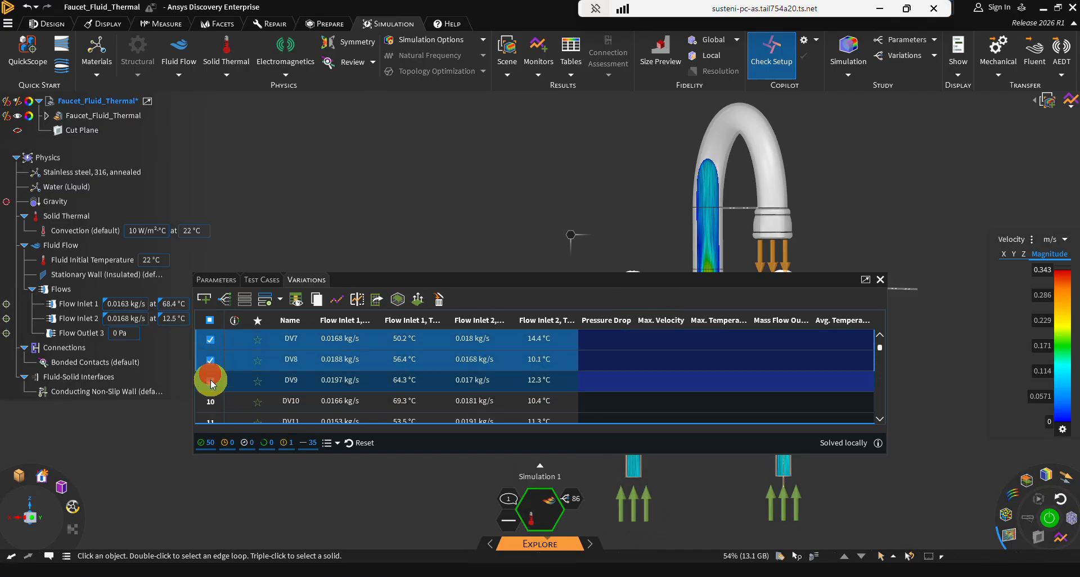
{"action": "left_click", "coordinate": [210, 401]}
{"action": "scroll", "coordinate": [210, 400], "scroll_direction": "down", "scroll_amount": 3}
{"action": "left_click", "coordinate": [210, 360]}
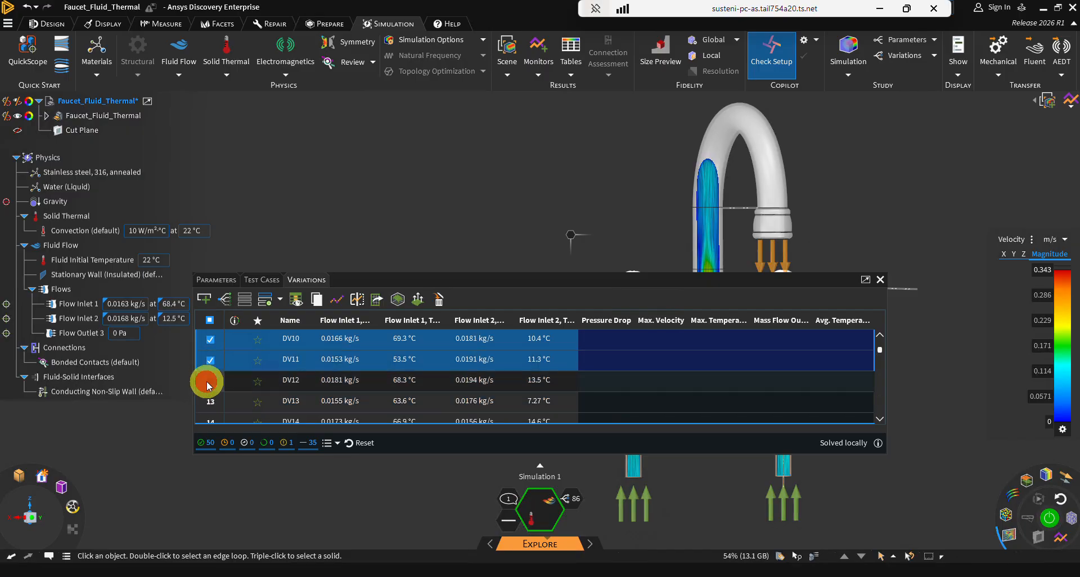
{"action": "left_click", "coordinate": [210, 381]}
{"action": "left_click", "coordinate": [210, 401]}
{"action": "scroll", "coordinate": [210, 394], "scroll_direction": "down", "scroll_amount": 3}
{"action": "left_click", "coordinate": [210, 360]}
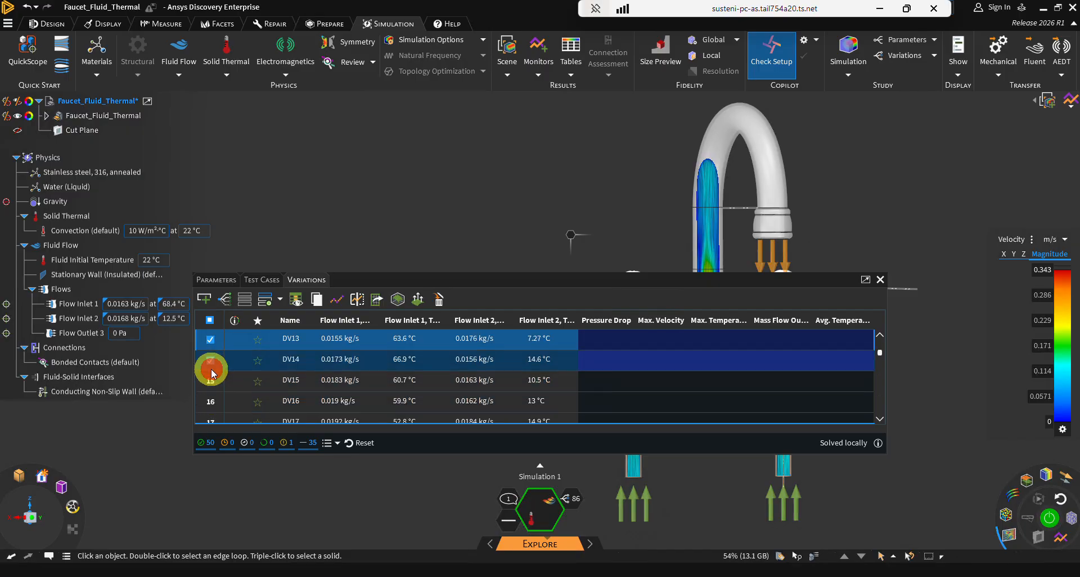
{"action": "left_click", "coordinate": [210, 381]}
{"action": "left_click", "coordinate": [210, 400]}
{"action": "scroll", "coordinate": [210, 397], "scroll_direction": "down", "scroll_amount": 3}
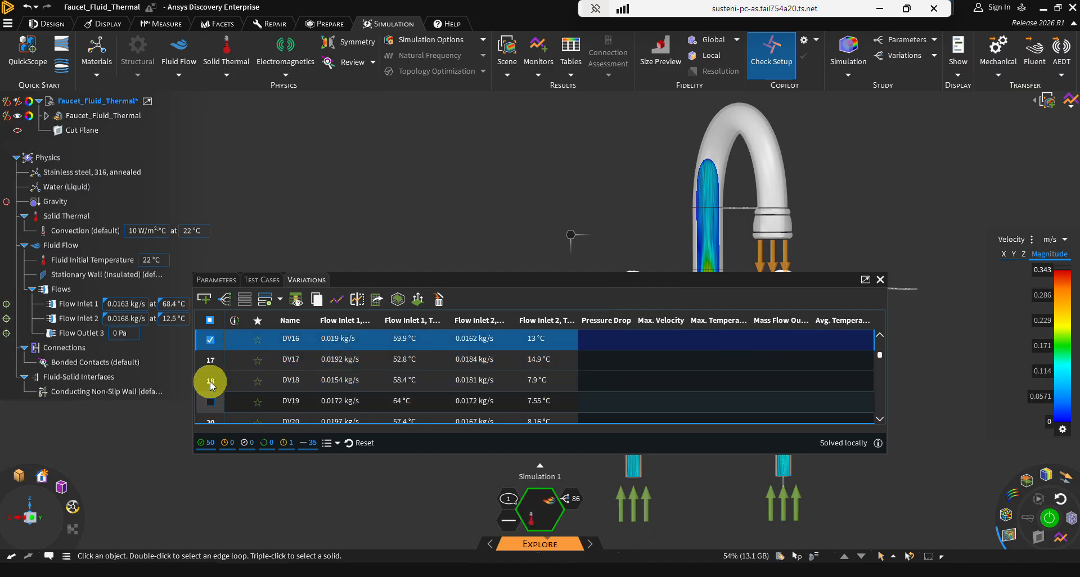
{"action": "left_click", "coordinate": [210, 361]}
{"action": "left_click", "coordinate": [210, 381]}
{"action": "left_click", "coordinate": [210, 401]}
{"action": "scroll", "coordinate": [211, 397], "scroll_direction": "down", "scroll_amount": 3}
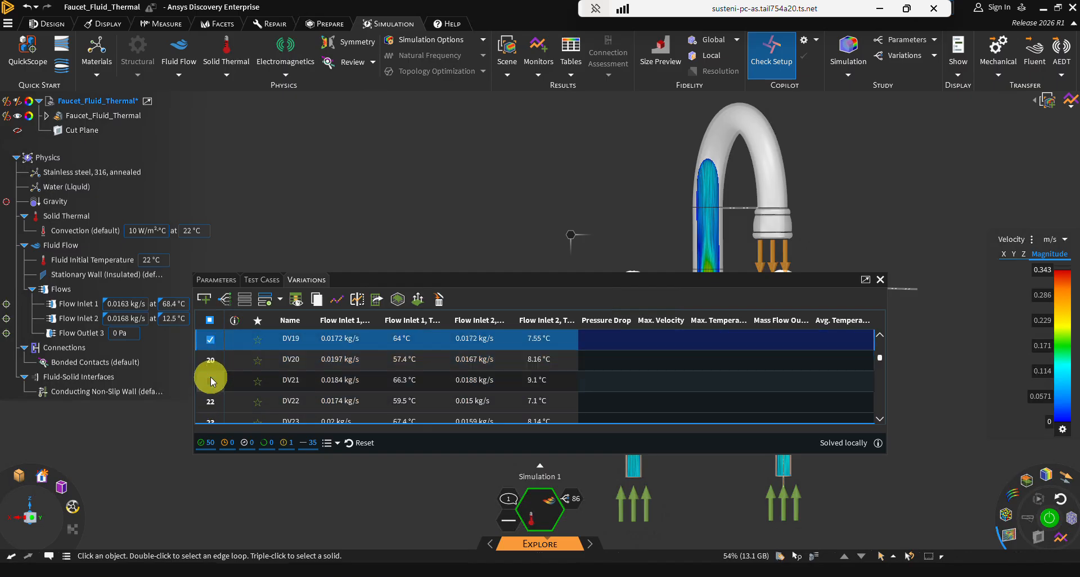
{"action": "left_click", "coordinate": [209, 360]}
{"action": "left_click", "coordinate": [210, 381]}
{"action": "left_click", "coordinate": [210, 400]}
{"action": "scroll", "coordinate": [210, 396], "scroll_direction": "down", "scroll_amount": 3}
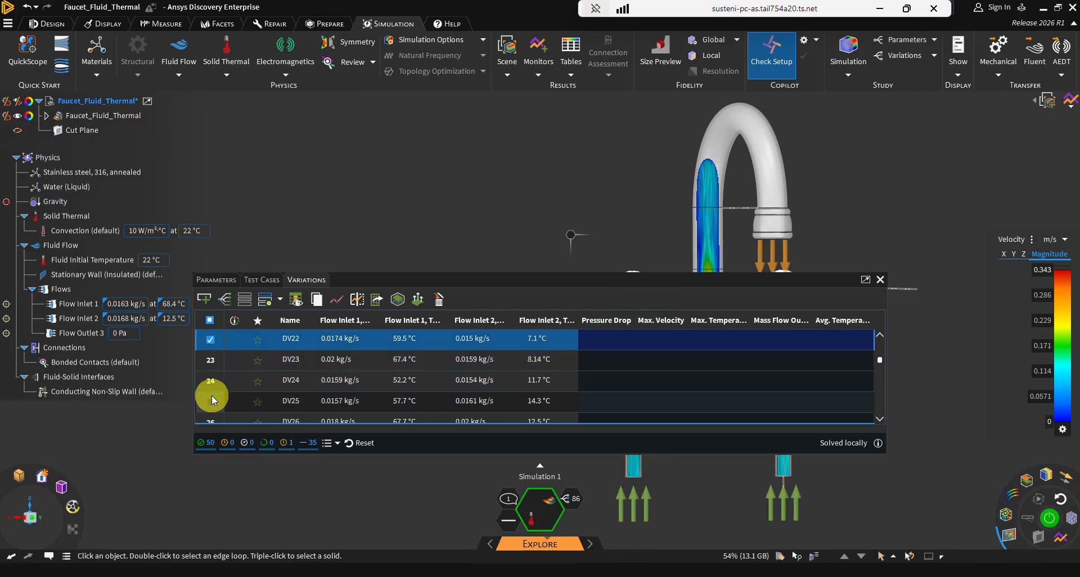
{"action": "left_click", "coordinate": [210, 360]}
{"action": "left_click", "coordinate": [210, 381]}
{"action": "left_click", "coordinate": [210, 401]}
{"action": "scroll", "coordinate": [211, 397], "scroll_direction": "down", "scroll_amount": 3}
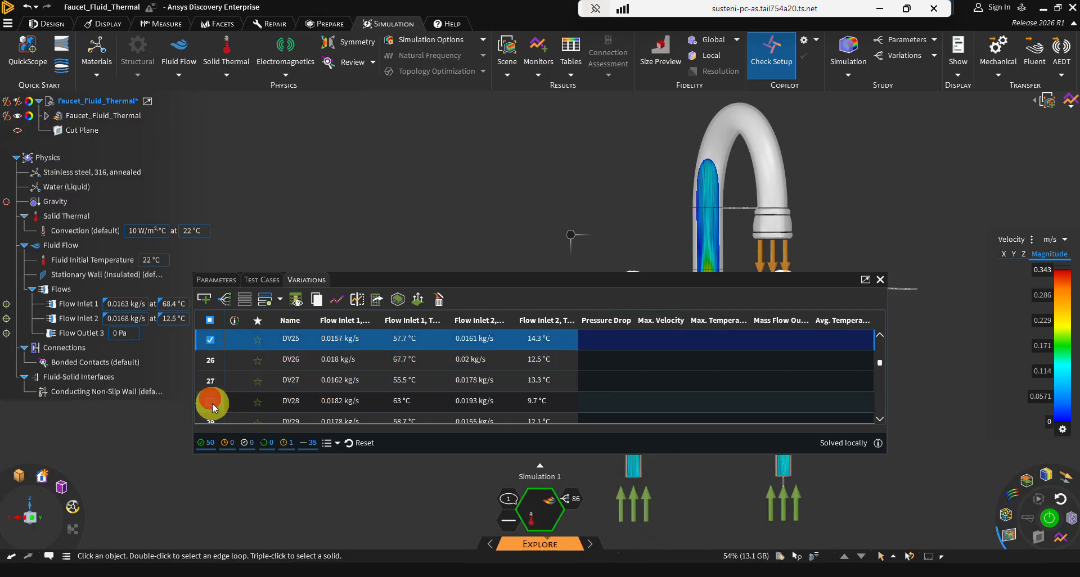
{"action": "left_click", "coordinate": [210, 360]}
{"action": "left_click", "coordinate": [210, 381]}
{"action": "left_click", "coordinate": [210, 401]}
{"action": "scroll", "coordinate": [211, 397], "scroll_direction": "down", "scroll_amount": 3}
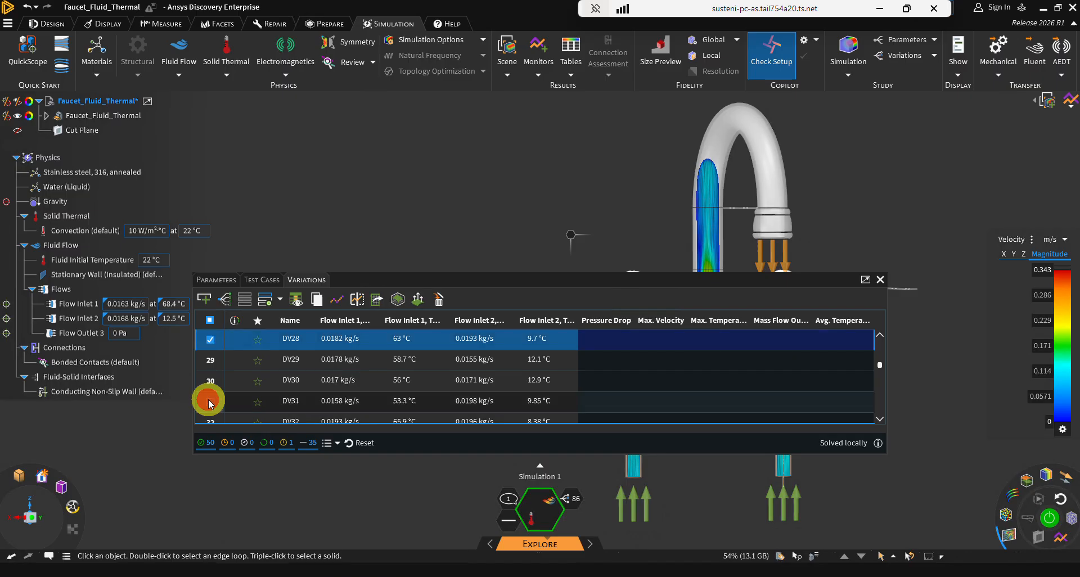
{"action": "left_click", "coordinate": [210, 361]}
{"action": "left_click", "coordinate": [210, 381]}
{"action": "left_click", "coordinate": [210, 400]}
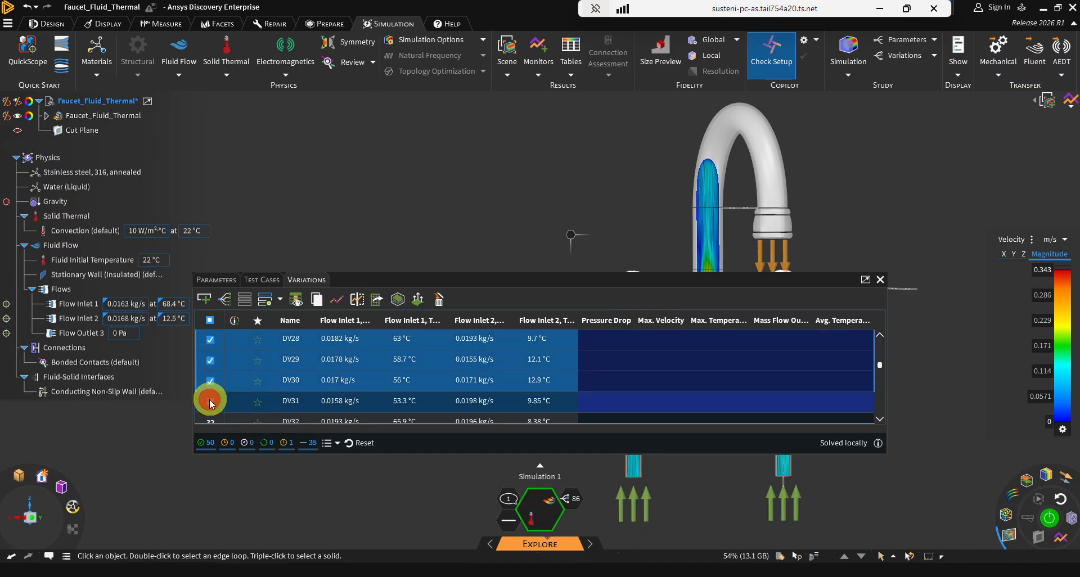
{"action": "scroll", "coordinate": [211, 397], "scroll_direction": "down", "scroll_amount": 3}
{"action": "left_click", "coordinate": [210, 360]}
{"action": "left_click", "coordinate": [210, 381]}
{"action": "scroll", "coordinate": [210, 381], "scroll_direction": "down", "scroll_amount": 1}
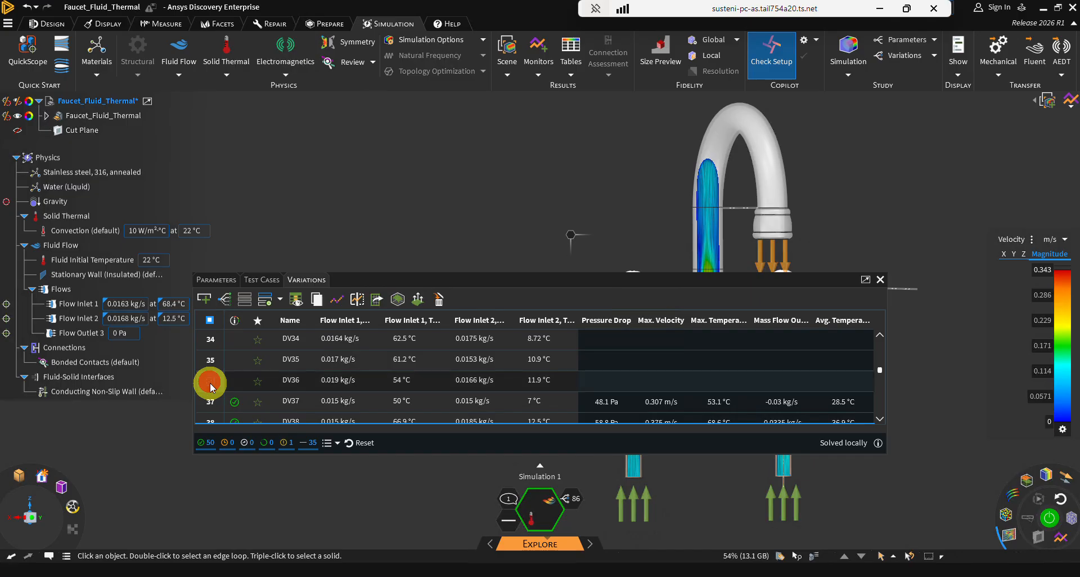
{"action": "left_click", "coordinate": [209, 340]}
{"action": "left_click", "coordinate": [209, 359]}
{"action": "left_click", "coordinate": [210, 381]}
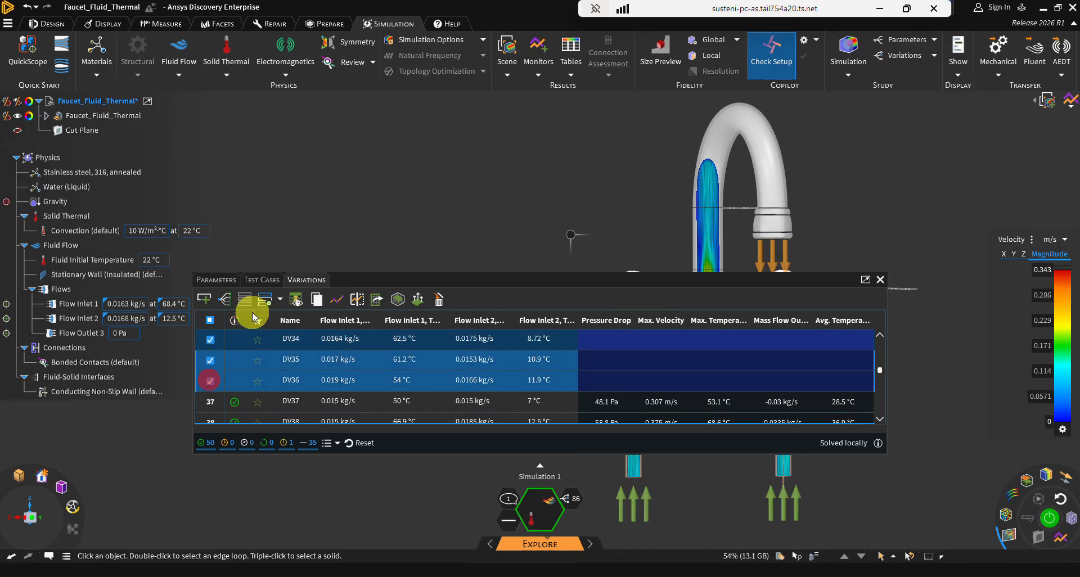
{"action": "left_click", "coordinate": [279, 300]}
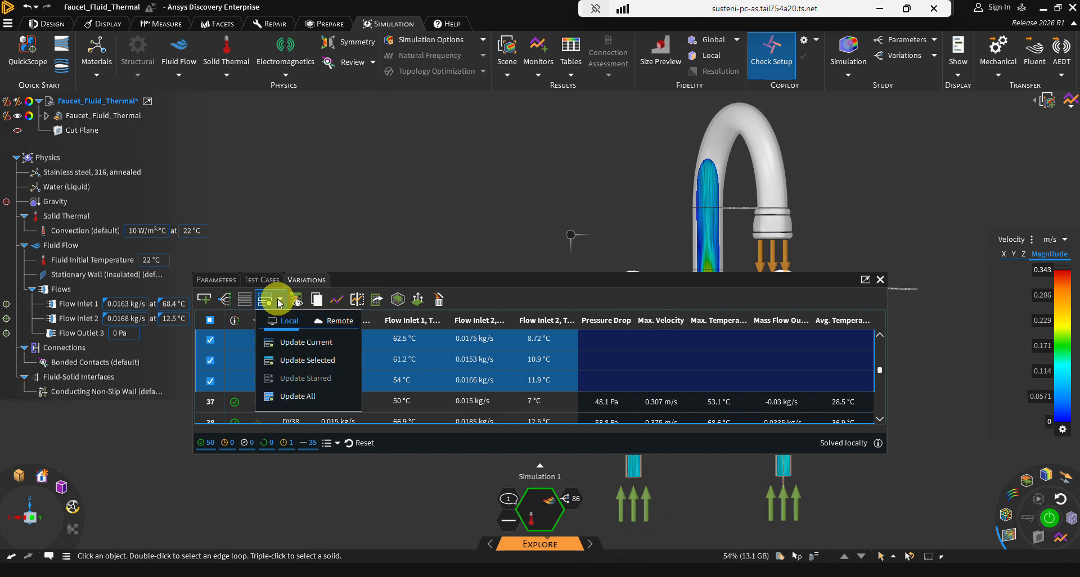
{"action": "left_click", "coordinate": [288, 360]}
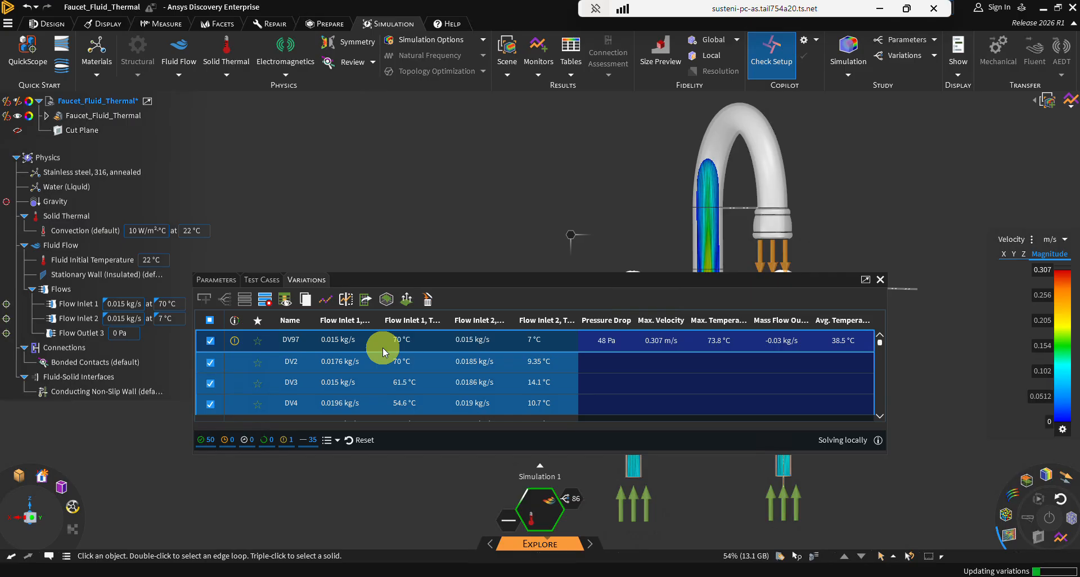
{"action": "left_click", "coordinate": [480, 22]}
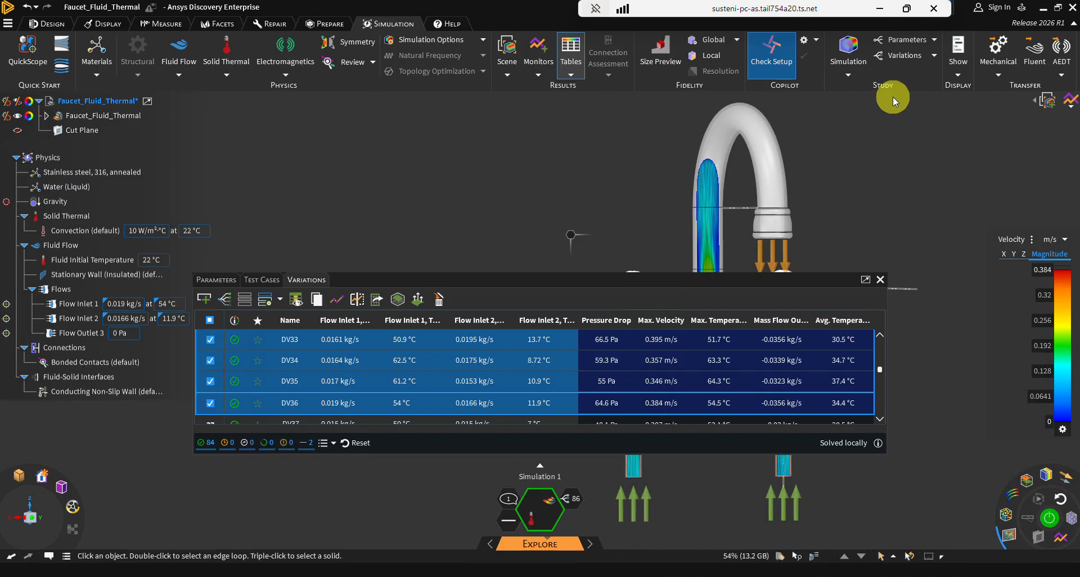
Open the sensitivity analysis of the design variations and rerun it with the newly solved results.
{"action": "left_click", "coordinate": [396, 303]}
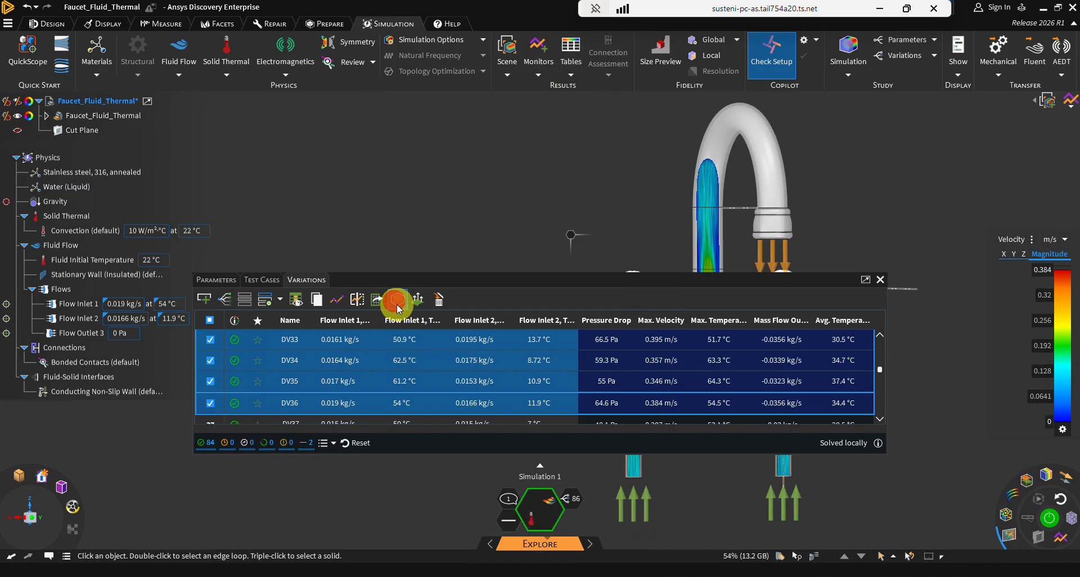
{"action": "left_click", "coordinate": [401, 303]}
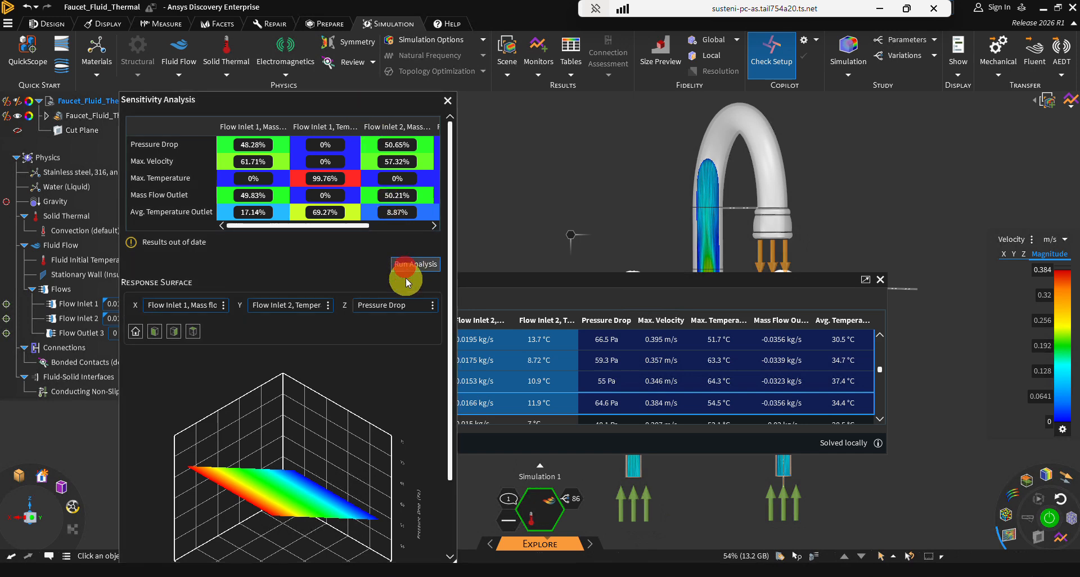
{"action": "left_click", "coordinate": [404, 267]}
{"action": "left_click", "coordinate": [634, 339]}
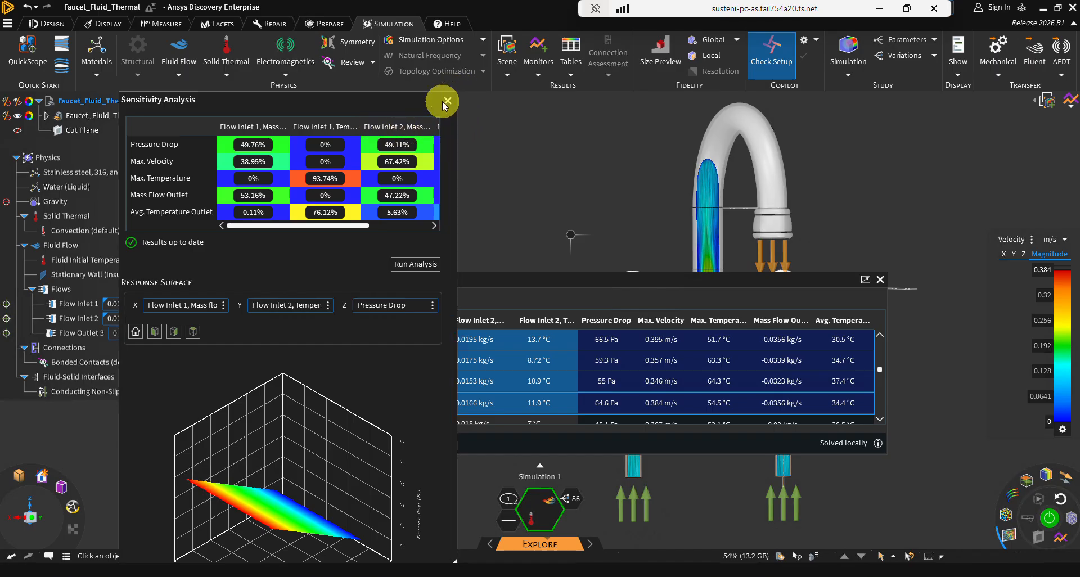
Examine how strongly each inlet mass flow and temperature influences the outputs in the sensitivity table, and close the analysis.
{"action": "left_click", "coordinate": [365, 103]}
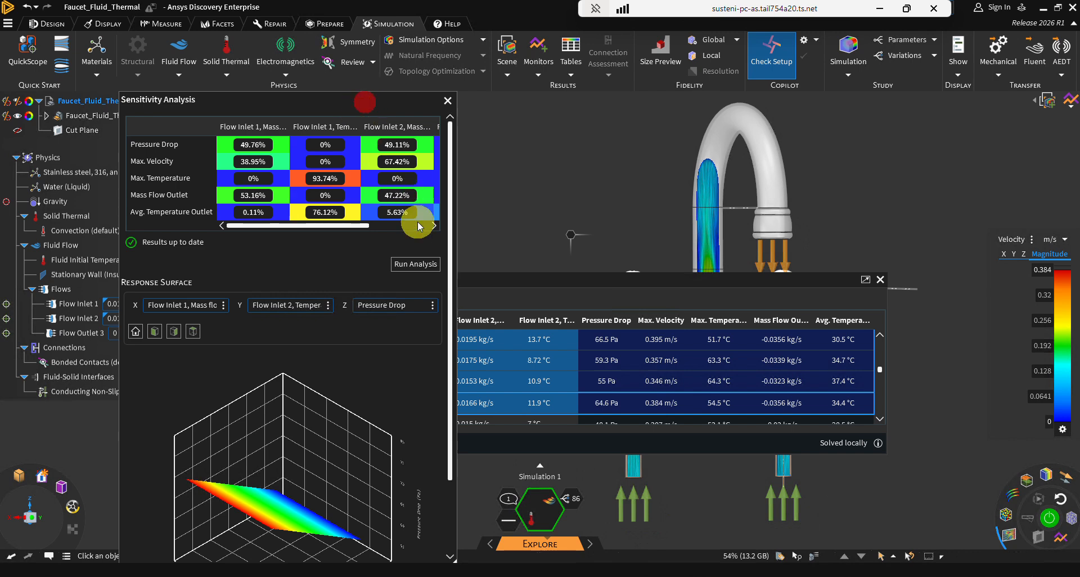
{"action": "left_click_drag", "start_coordinate": [316, 227], "coordinate": [270, 214]}
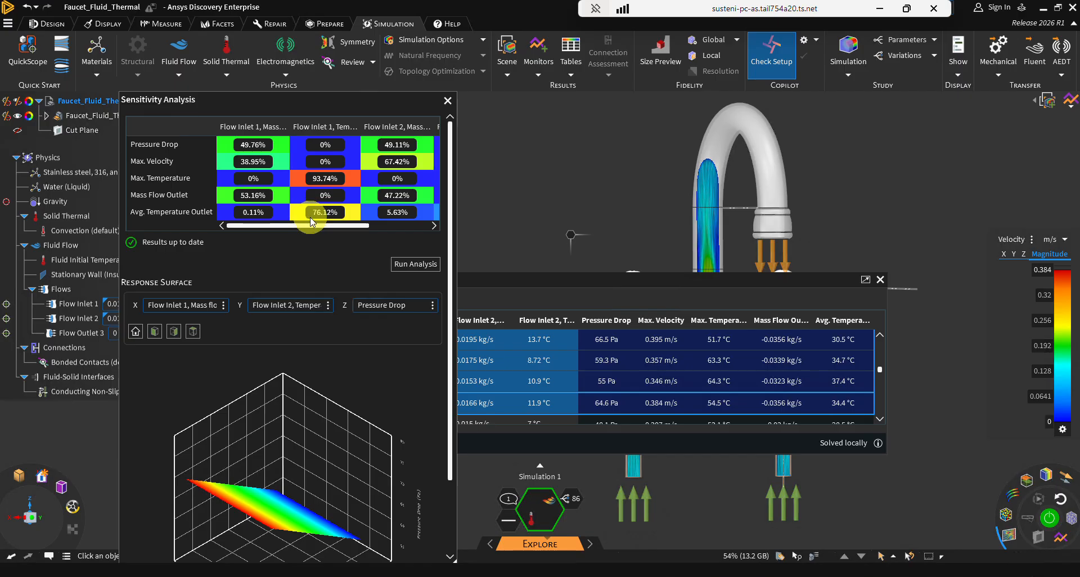
{"action": "left_click_drag", "start_coordinate": [309, 224], "coordinate": [345, 227]}
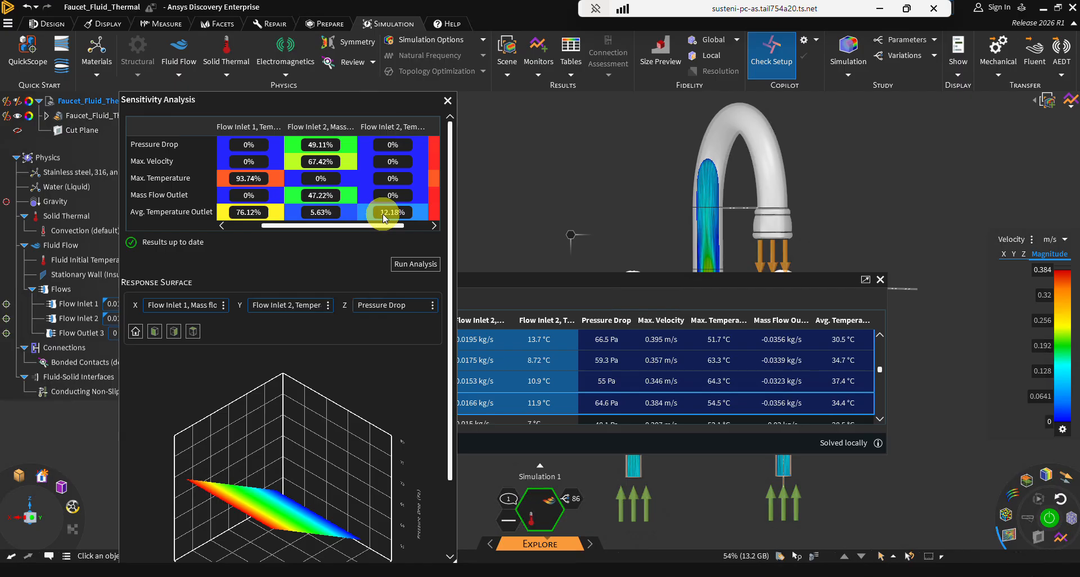
{"action": "left_click_drag", "start_coordinate": [383, 224], "coordinate": [363, 225]}
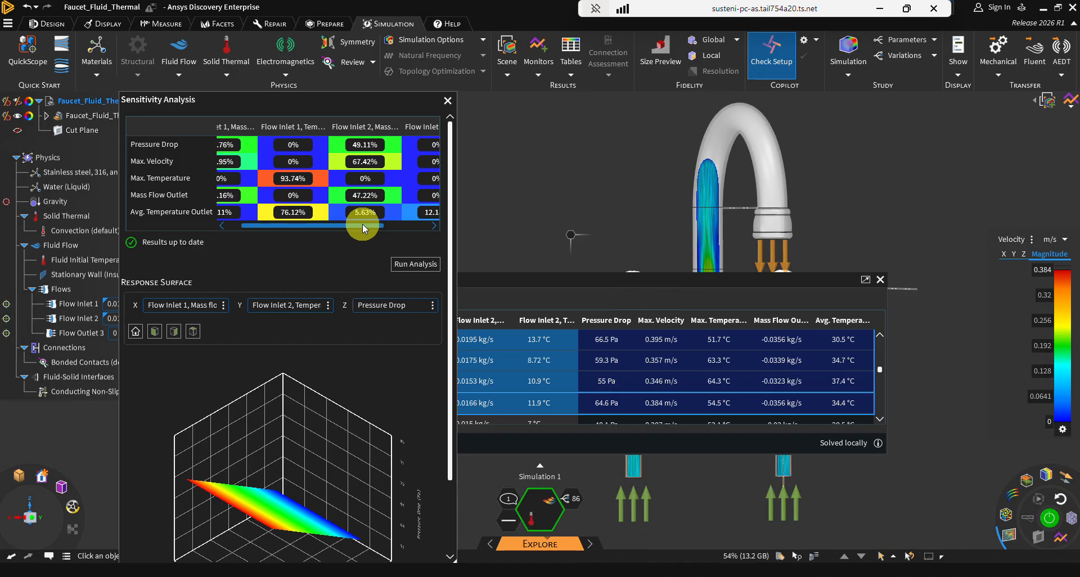
{"action": "left_click_drag", "start_coordinate": [362, 224], "coordinate": [352, 222]}
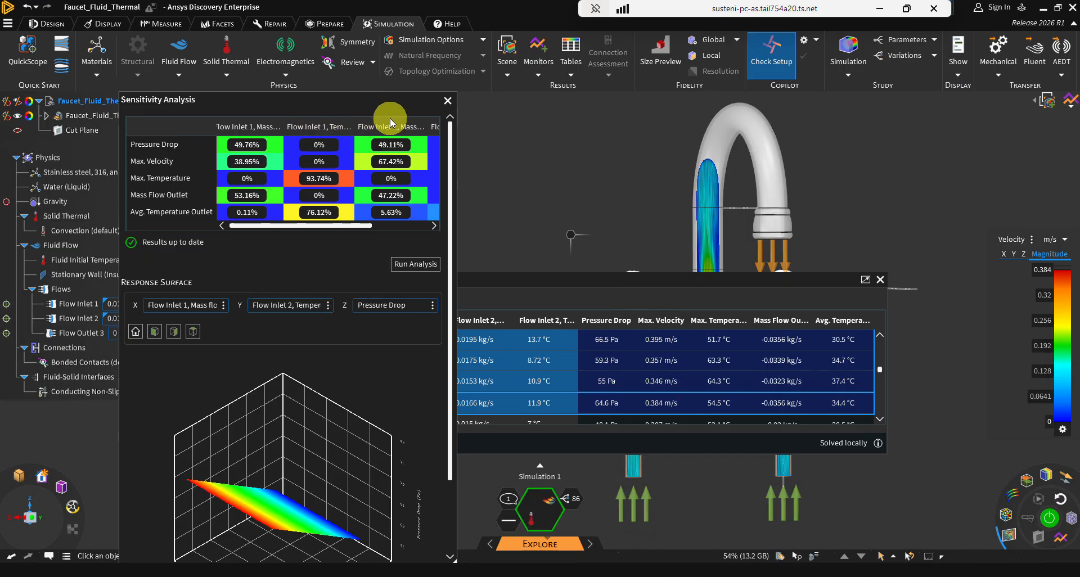
{"action": "left_click", "coordinate": [448, 102]}
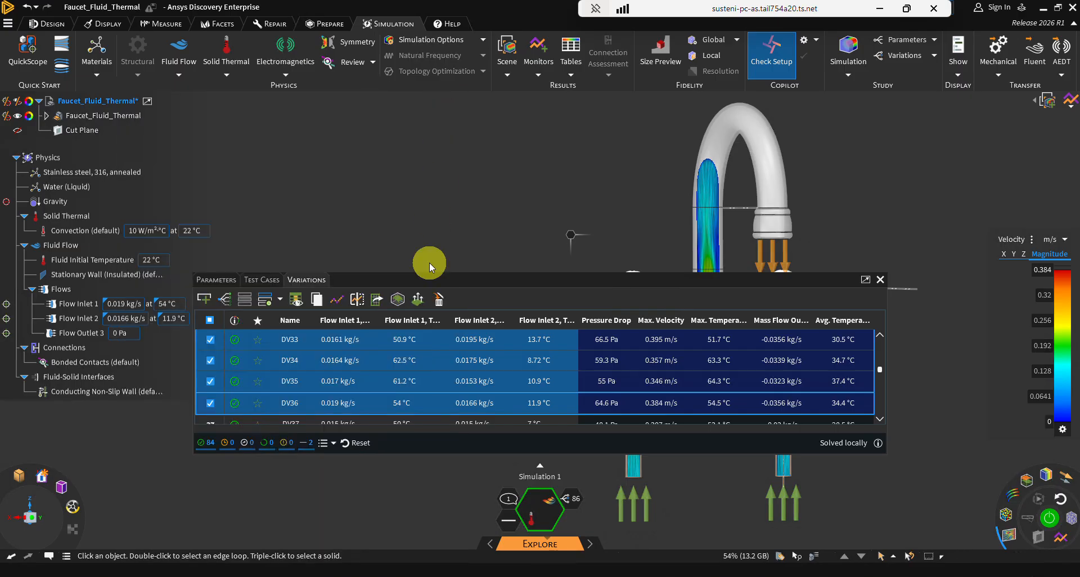
Open the optimization analysis, review the Avg. Temperature Outlet objective, the Flow Inlet 1 mass flow constraint and the optimization results, and close it.
{"action": "left_click", "coordinate": [420, 303]}
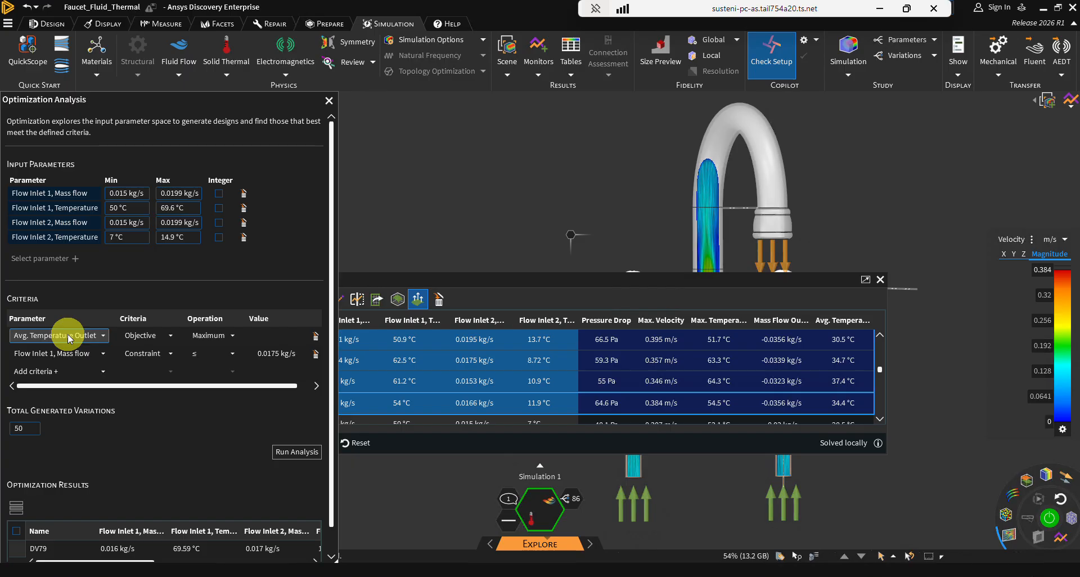
{"action": "left_click", "coordinate": [172, 337]}
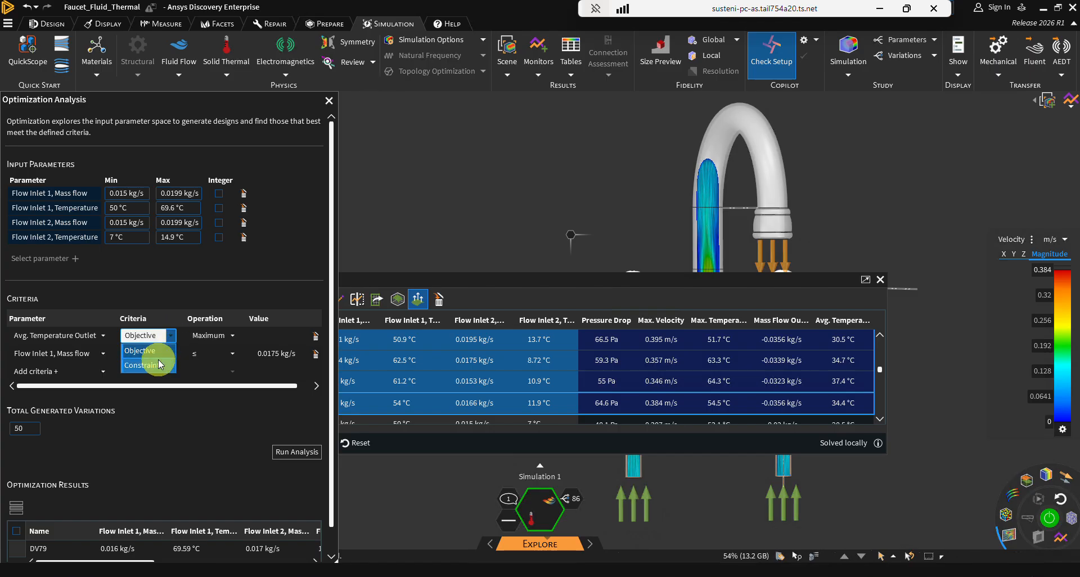
{"action": "left_click", "coordinate": [162, 359]}
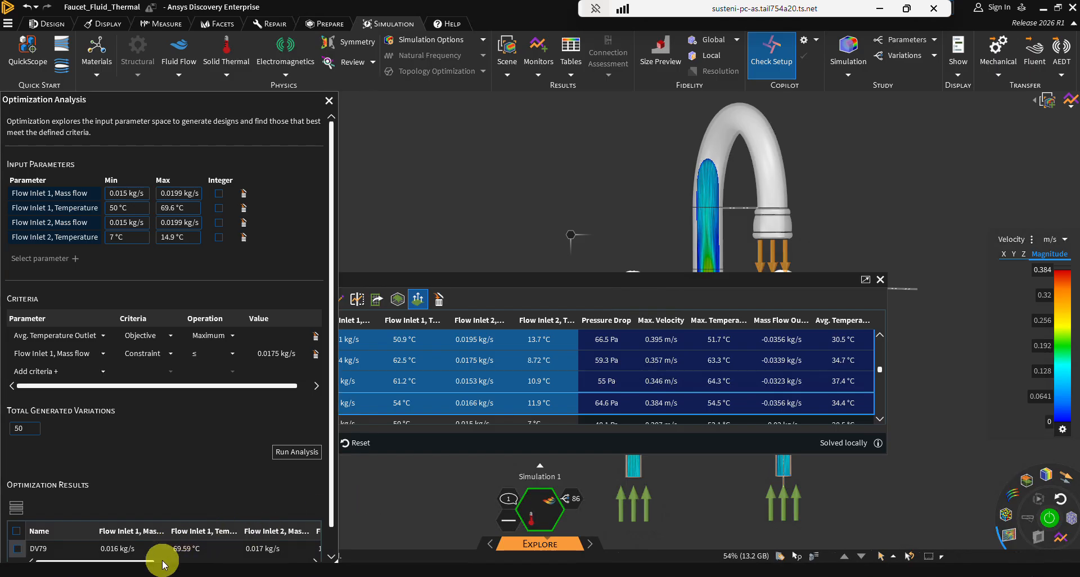
{"action": "left_click_drag", "start_coordinate": [163, 565], "coordinate": [153, 566]}
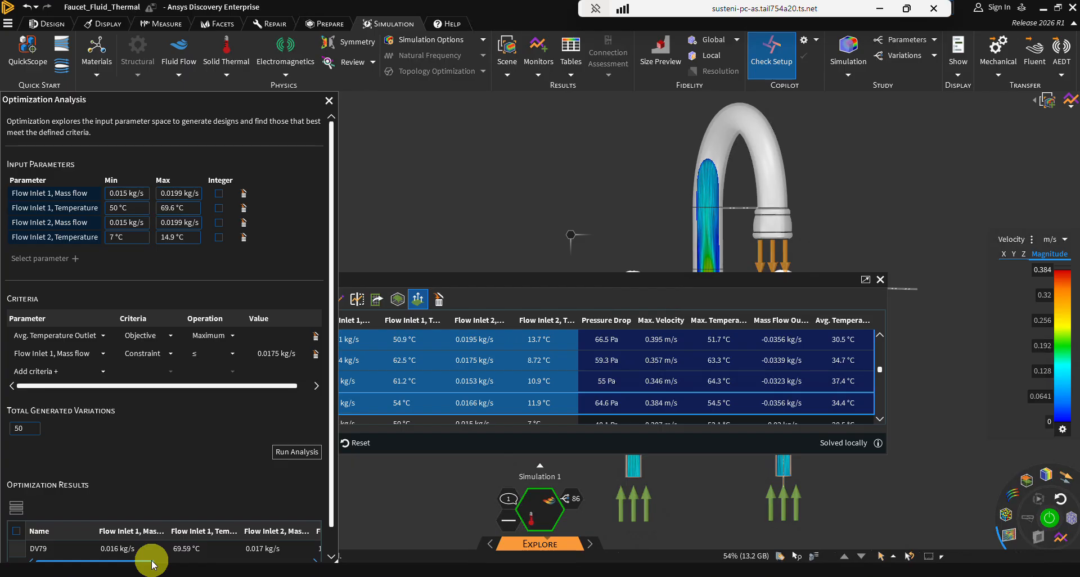
{"action": "left_click_drag", "start_coordinate": [151, 561], "coordinate": [168, 564]}
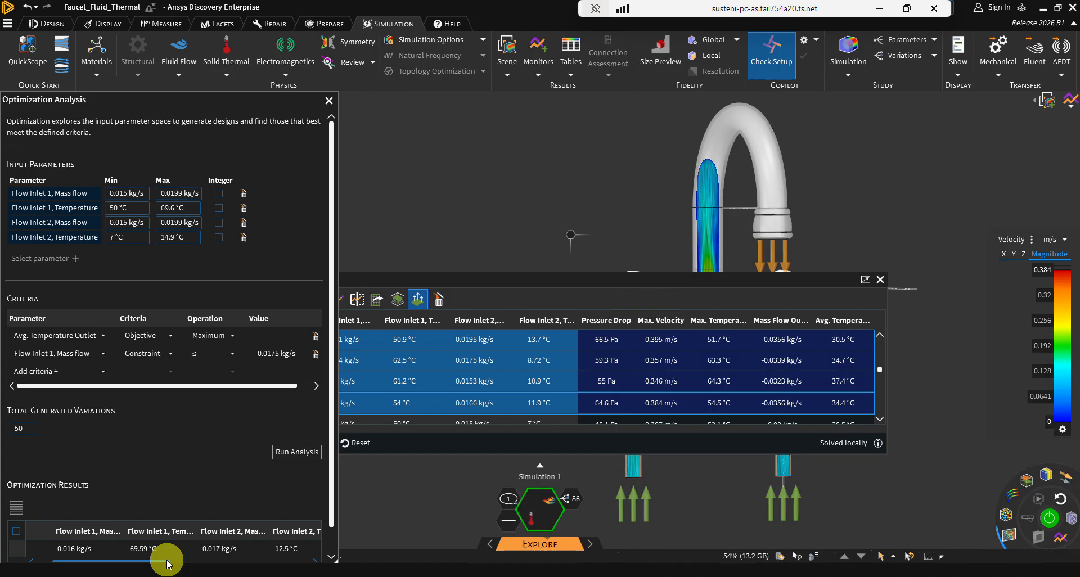
{"action": "mouse_move", "coordinate": [168, 564]}
{"action": "left_mouse_down"}
{"action": "mouse_move", "coordinate": [187, 563]}
{"action": "mouse_move", "coordinate": [149, 563]}
{"action": "left_mouse_up"}
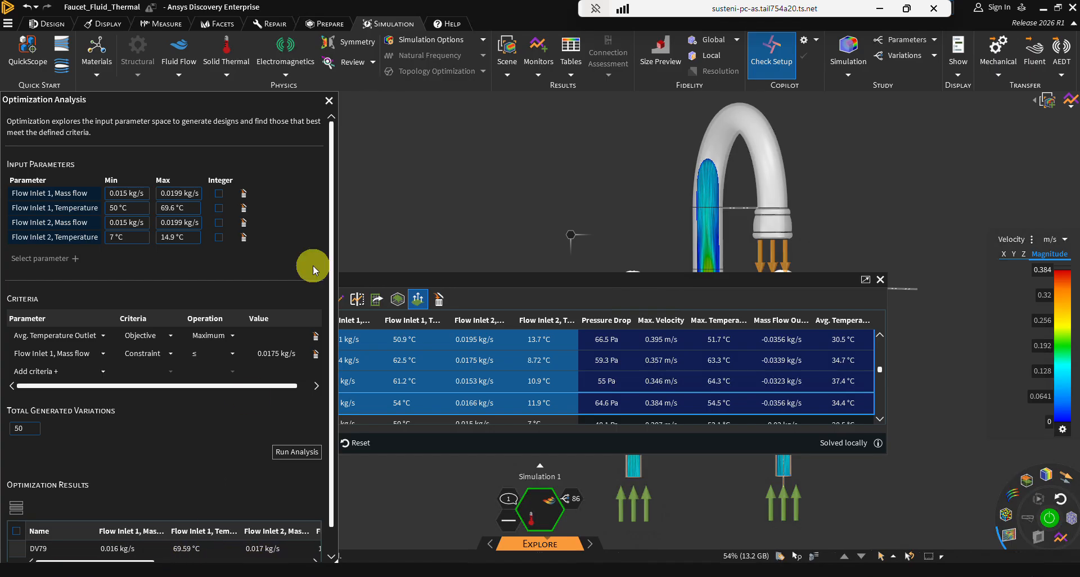
{"action": "left_click", "coordinate": [331, 102]}
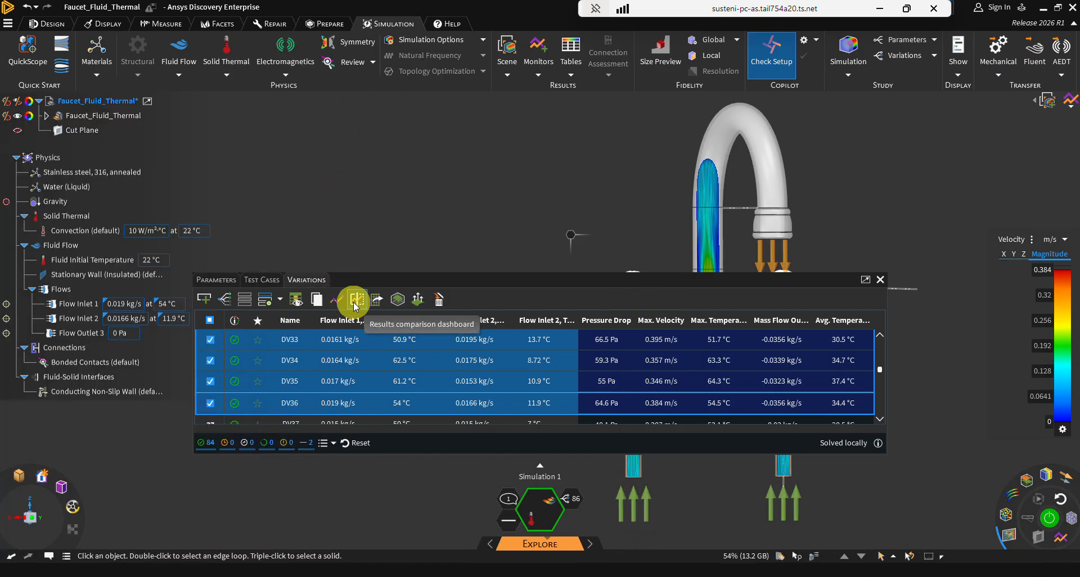
Open the variations plot and compare Avg. Temperature Outlet against Flow Inlet 1 mass flow, returning the X axis to Flow Inlet 1 temperature.
{"action": "left_click", "coordinate": [338, 300]}
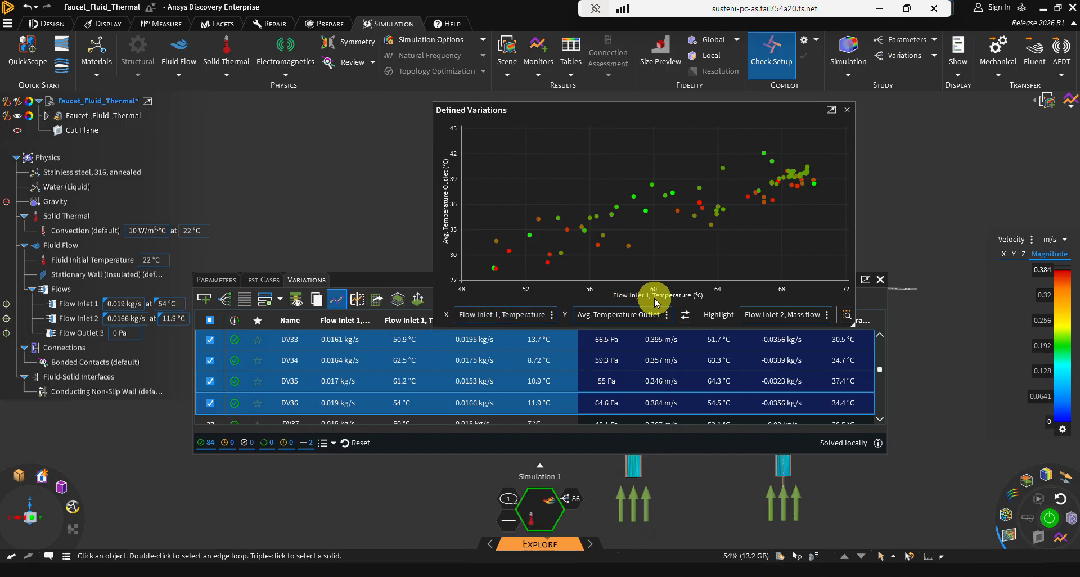
{"action": "left_click", "coordinate": [554, 316]}
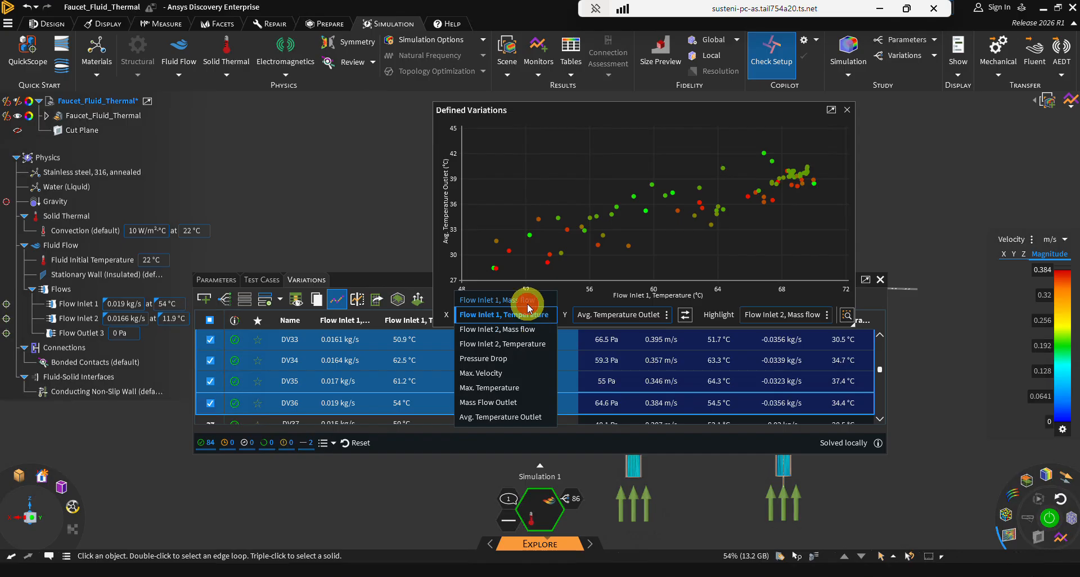
{"action": "left_click", "coordinate": [528, 301]}
{"action": "left_click", "coordinate": [528, 313]}
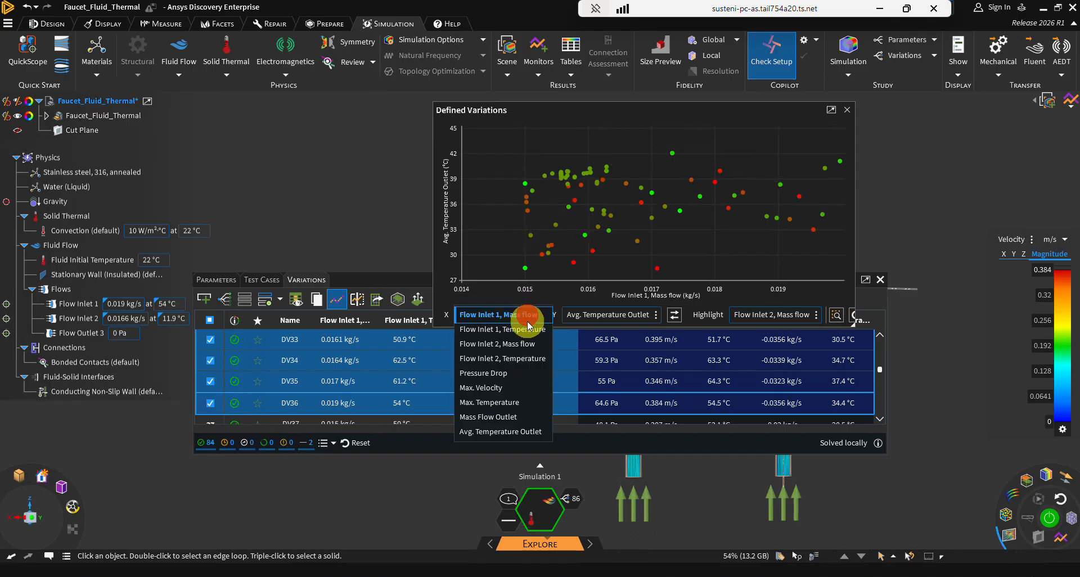
{"action": "left_click", "coordinate": [528, 333]}
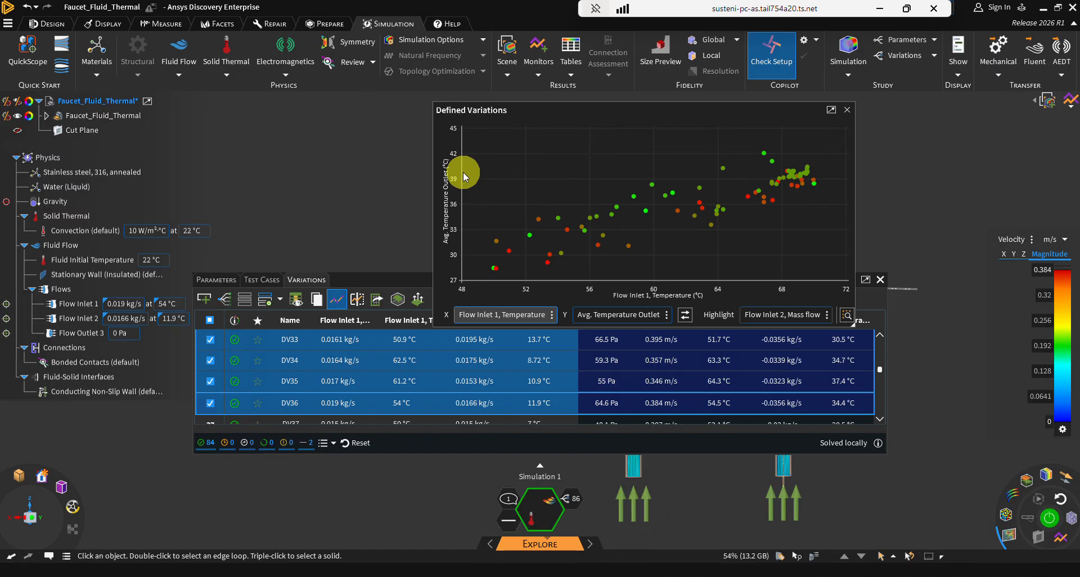
Inspect the plotted variation with the highest average outlet temperature, and close the plot and the variations table.
{"action": "mouse_move", "coordinate": [539, 246]}
{"action": "mouse_move", "coordinate": [765, 155]}
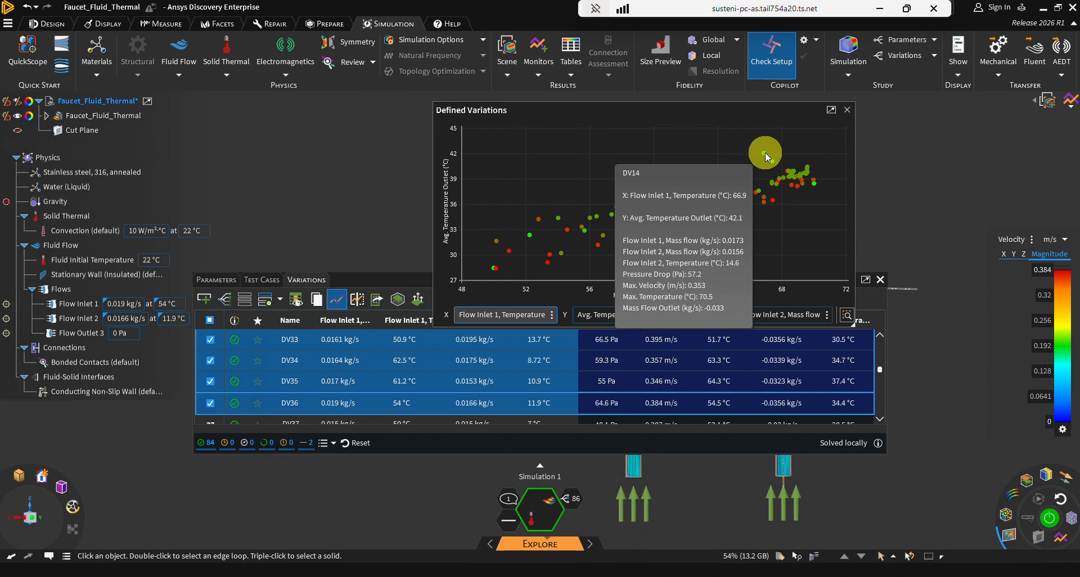
{"action": "left_click", "coordinate": [849, 113]}
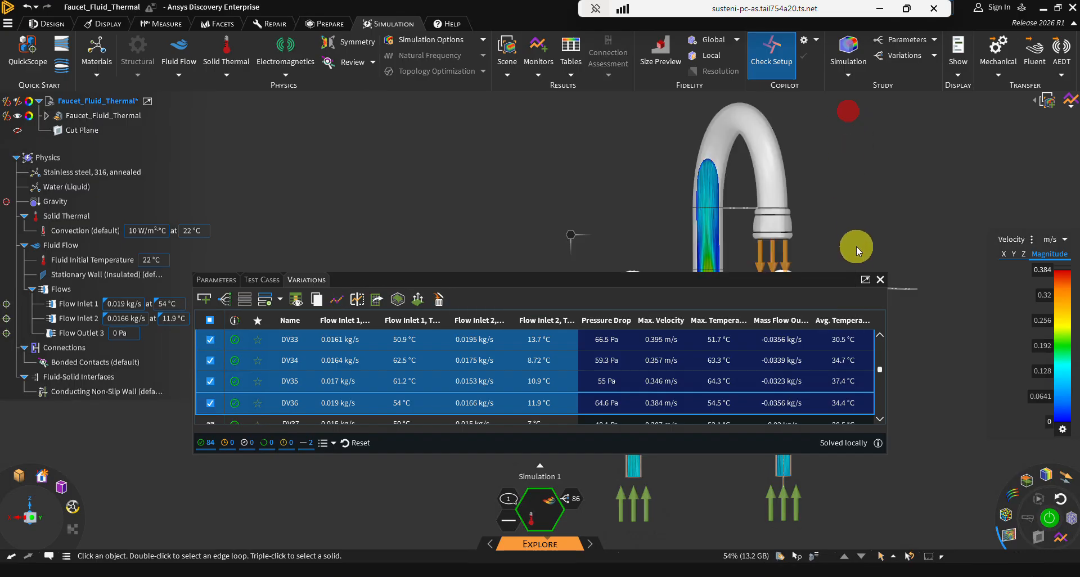
{"action": "left_click", "coordinate": [880, 280]}
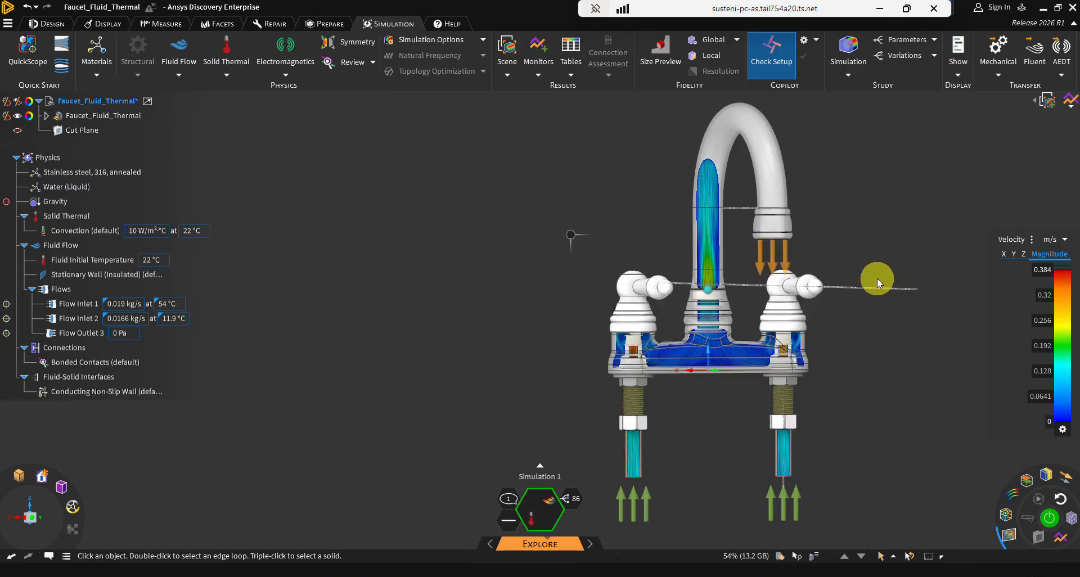
Display the computational mesh on the faucet and examine it around the base.
{"action": "left_click", "coordinate": [1074, 528]}
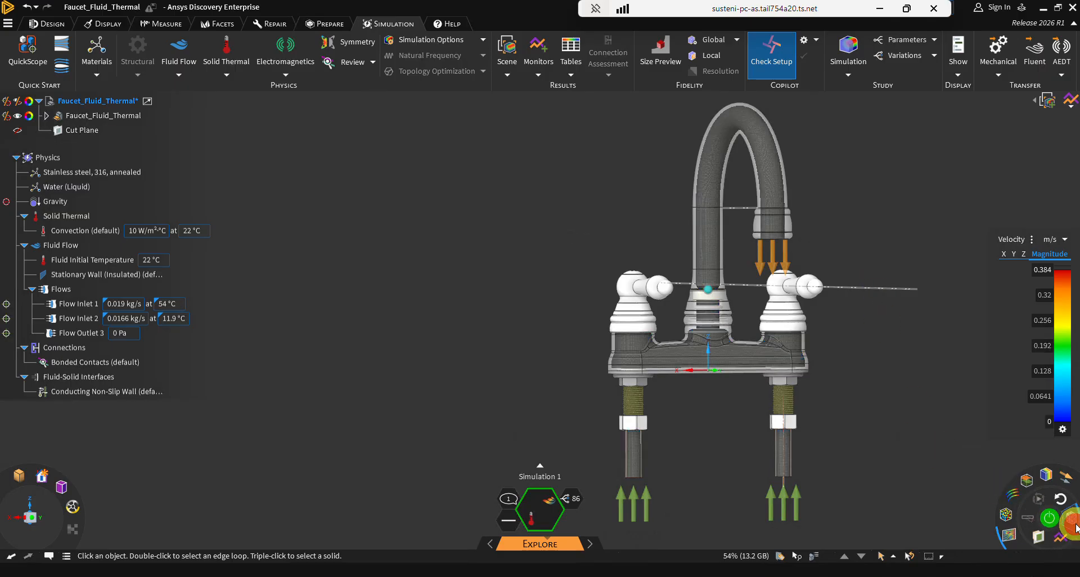
{"action": "scroll", "coordinate": [657, 340], "scroll_direction": "up", "scroll_amount": 3}
{"action": "scroll", "coordinate": [658, 340], "scroll_direction": "up", "scroll_amount": 5}
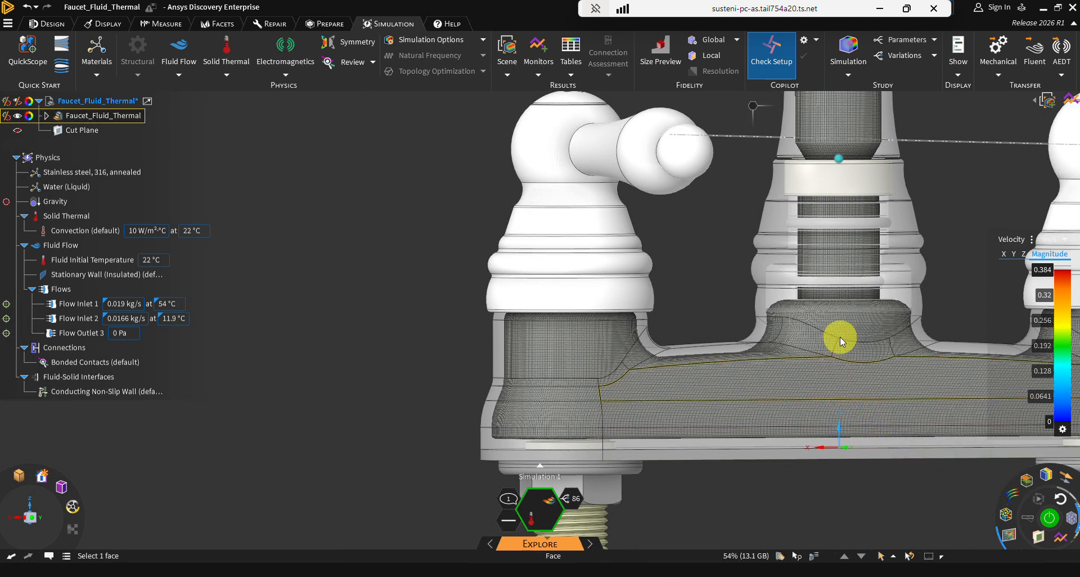
Check the global fidelity approach and boundary layer count, and inspect the mesh near the wall of the faucet base.
{"action": "left_click", "coordinate": [739, 39]}
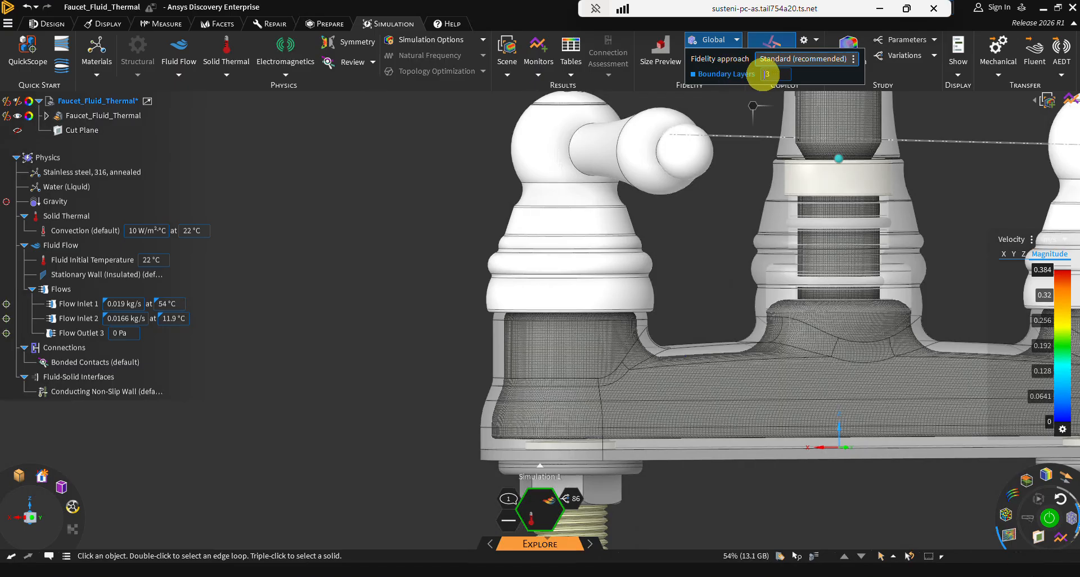
{"action": "left_click", "coordinate": [768, 75]}
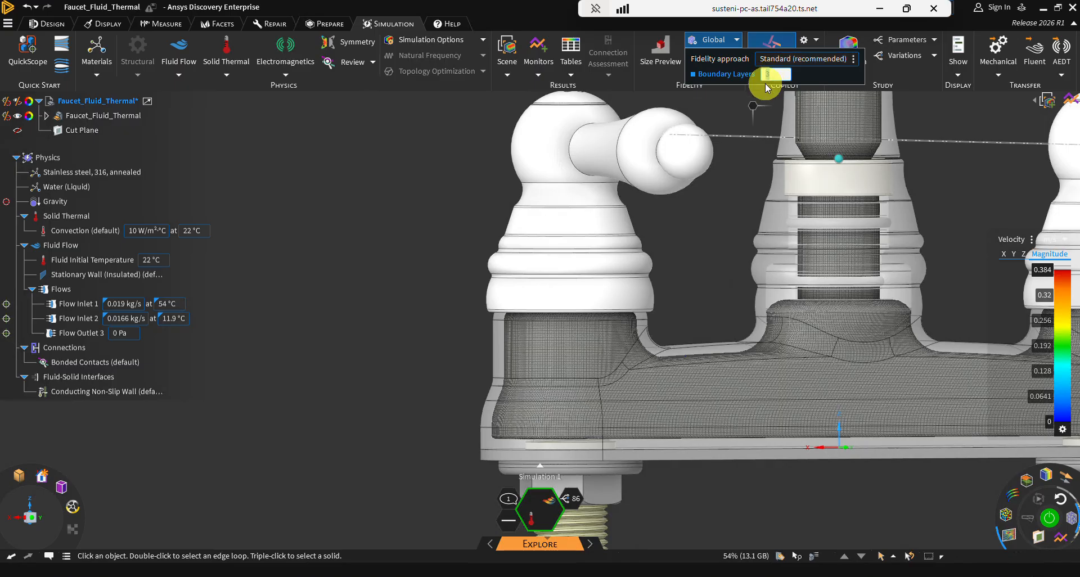
{"action": "scroll", "coordinate": [716, 359], "scroll_direction": "down", "scroll_amount": 3}
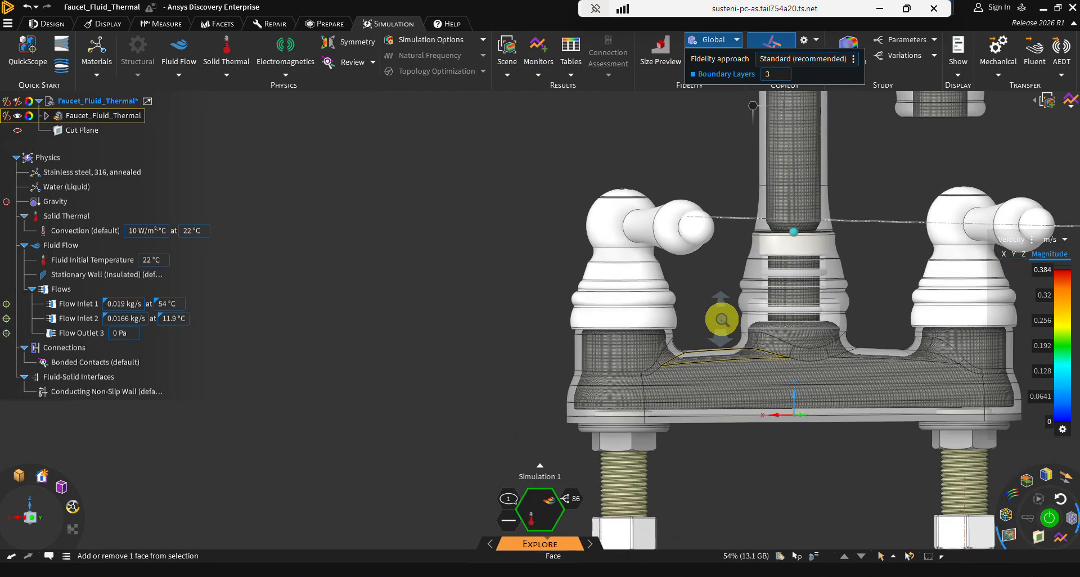
{"action": "scroll", "coordinate": [718, 364], "scroll_direction": "up", "scroll_amount": 5}
{"action": "scroll", "coordinate": [700, 249], "scroll_direction": "up", "scroll_amount": 4}
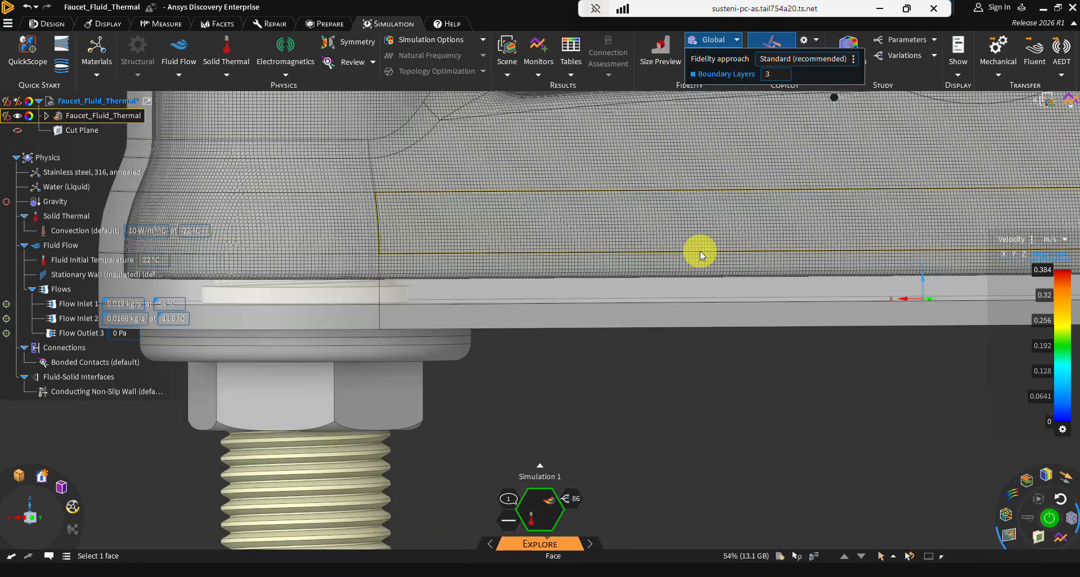
{"action": "scroll", "coordinate": [620, 326], "scroll_direction": "down", "scroll_amount": 5}
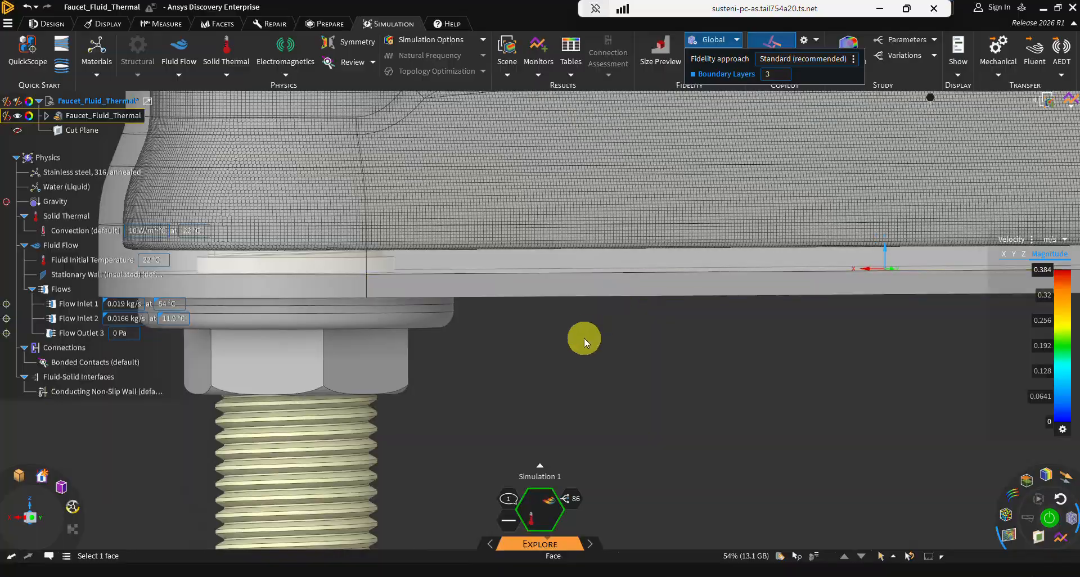
{"action": "middle_click_drag", "start_coordinate": [584, 338], "coordinate": [586, 275]}
Show the cut plane to view the mesh inside the faucet base from below, and return to the velocity contours with the cut plane hidden.
{"action": "left_click", "coordinate": [1041, 539]}
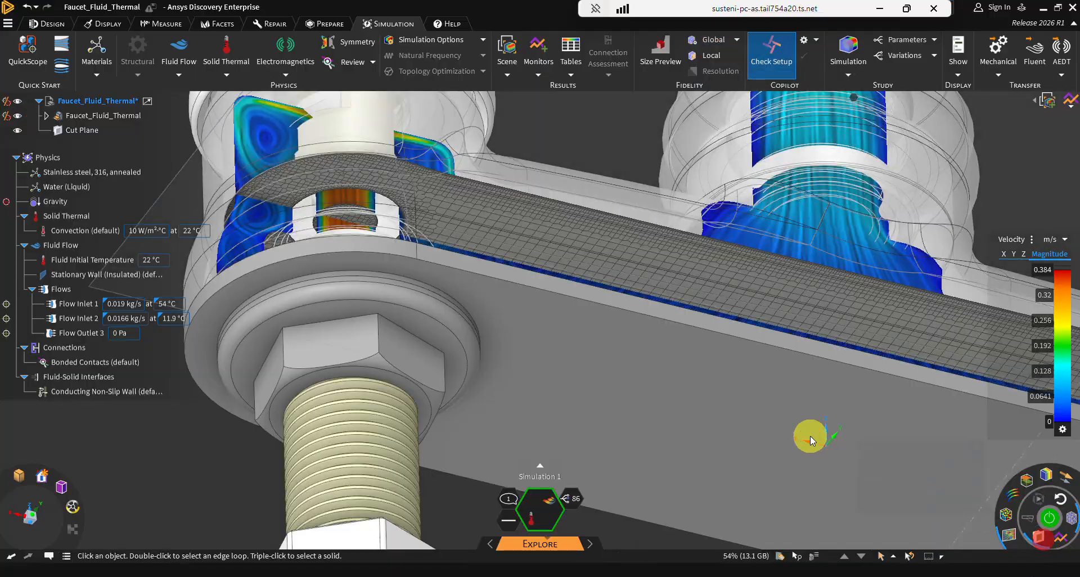
{"action": "left_click", "coordinate": [808, 437]}
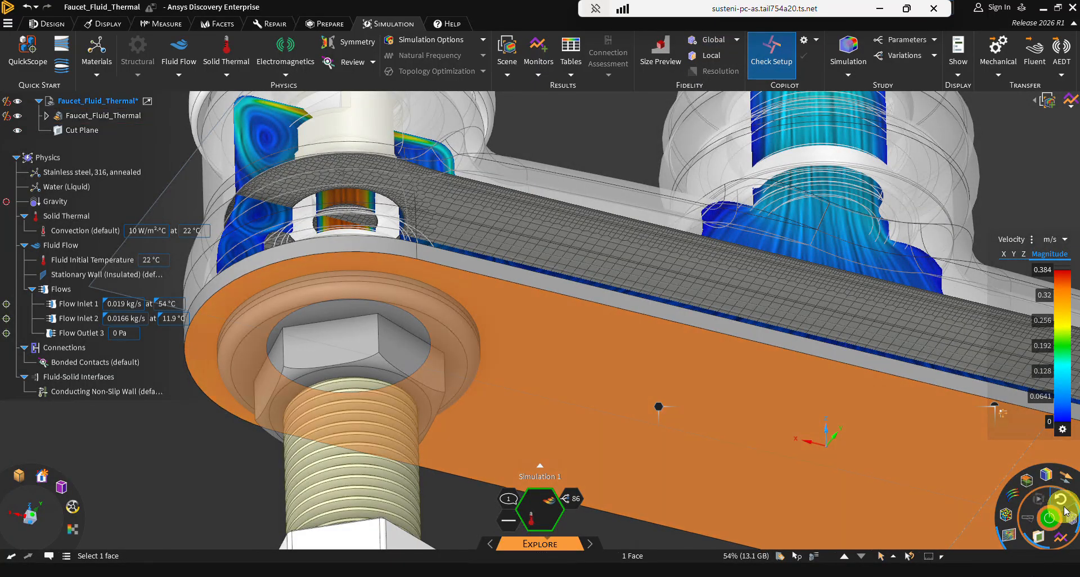
{"action": "left_click", "coordinate": [1046, 538]}
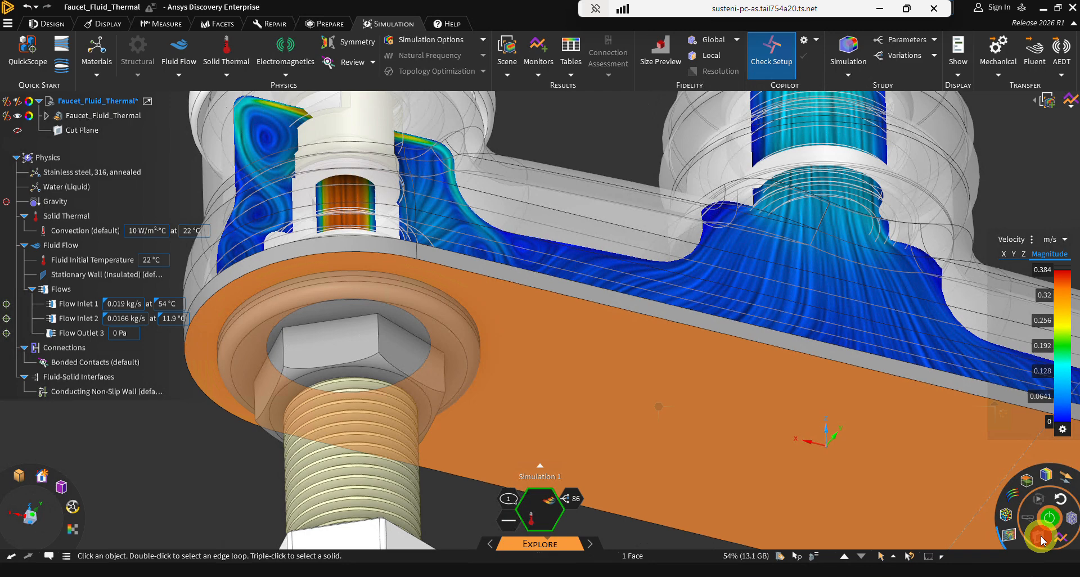
{"action": "left_click", "coordinate": [700, 406]}
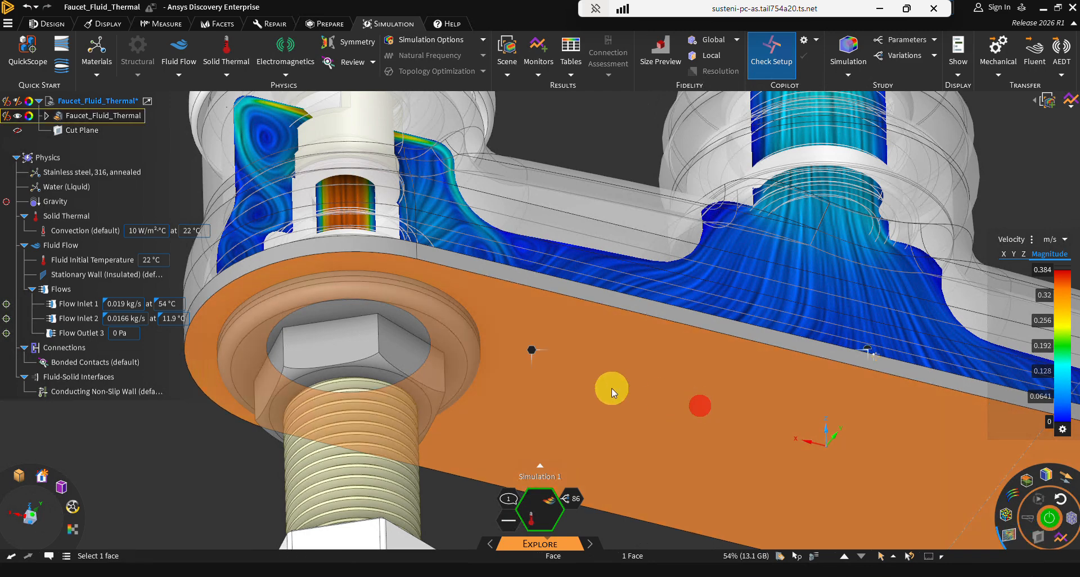
{"action": "left_click", "coordinate": [407, 286]}
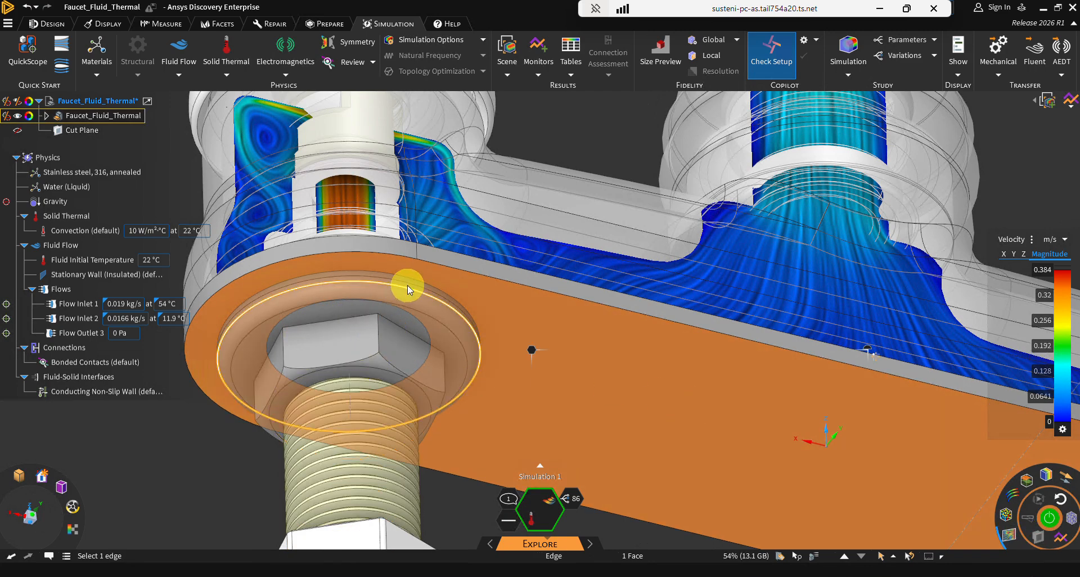